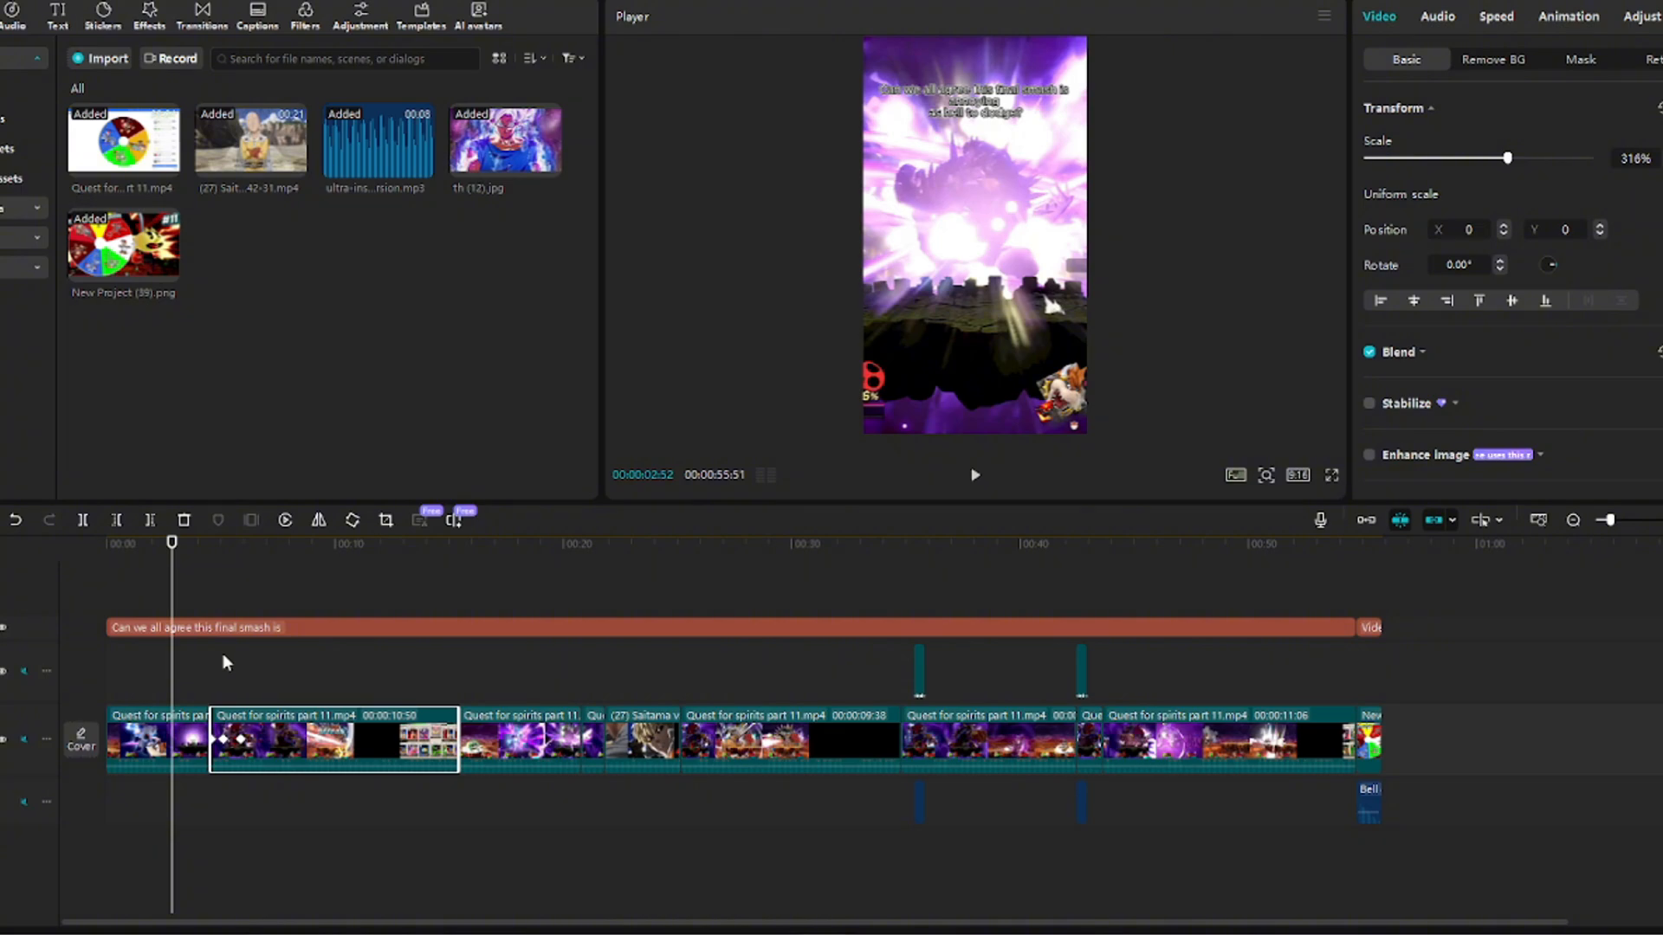
# Play back the second gameplay clip's reframing and review its transform, blend and audio settings.
pyautogui.moveTo(172, 663); pyautogui.dragTo(210, 662)
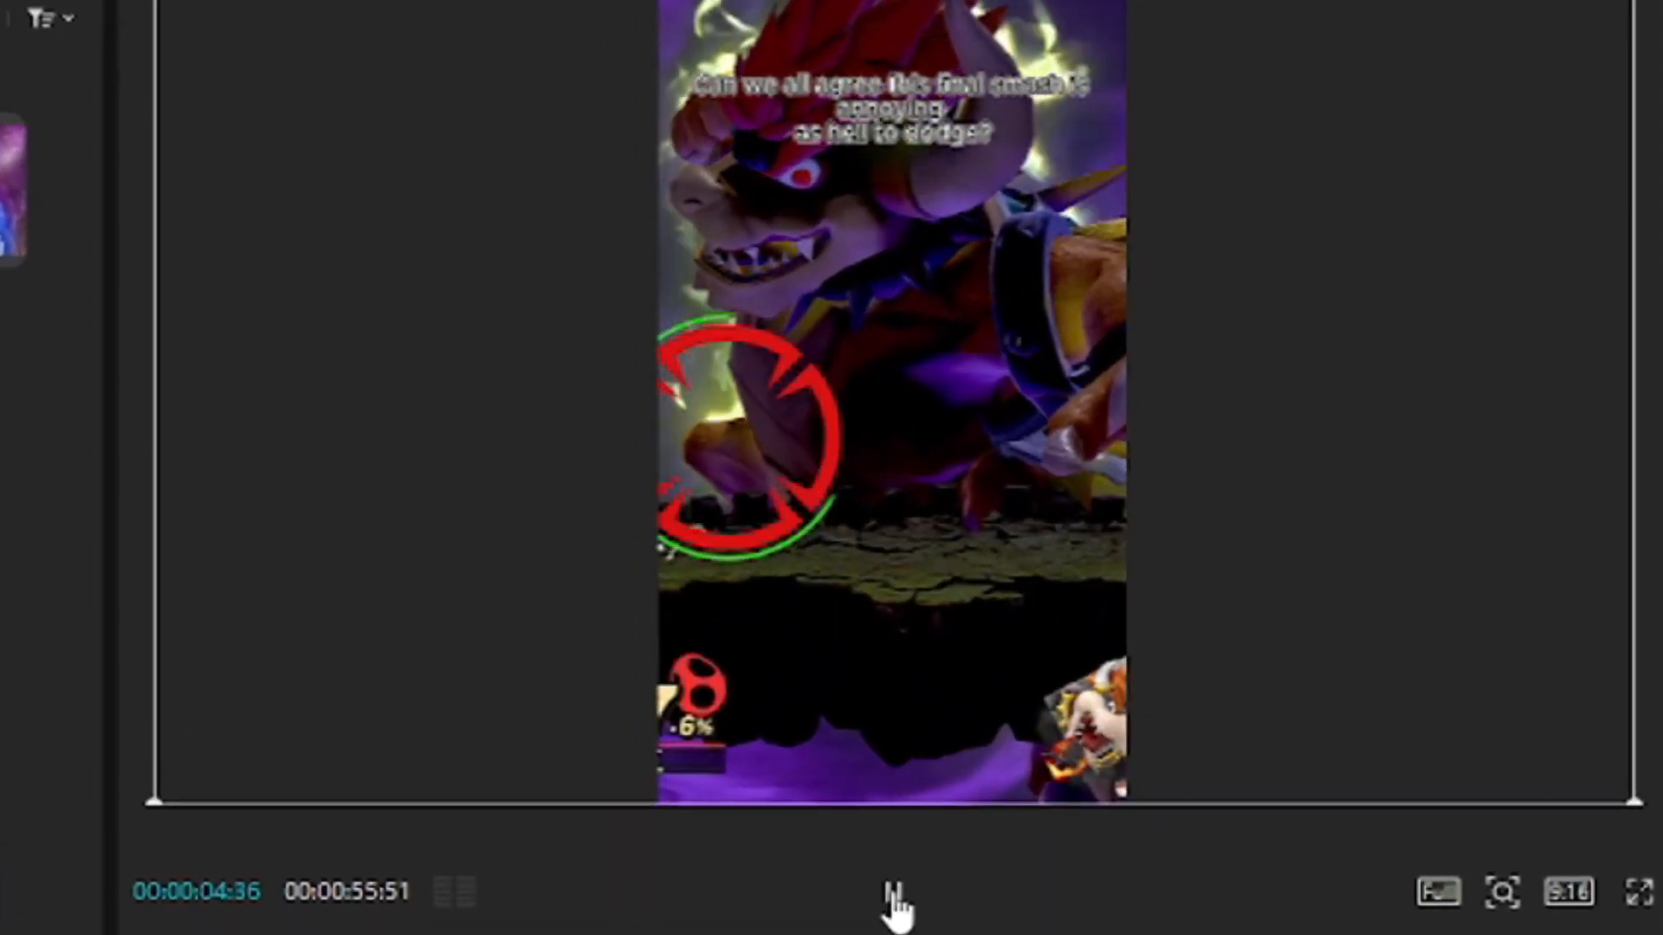
pyautogui.click(965, 498)
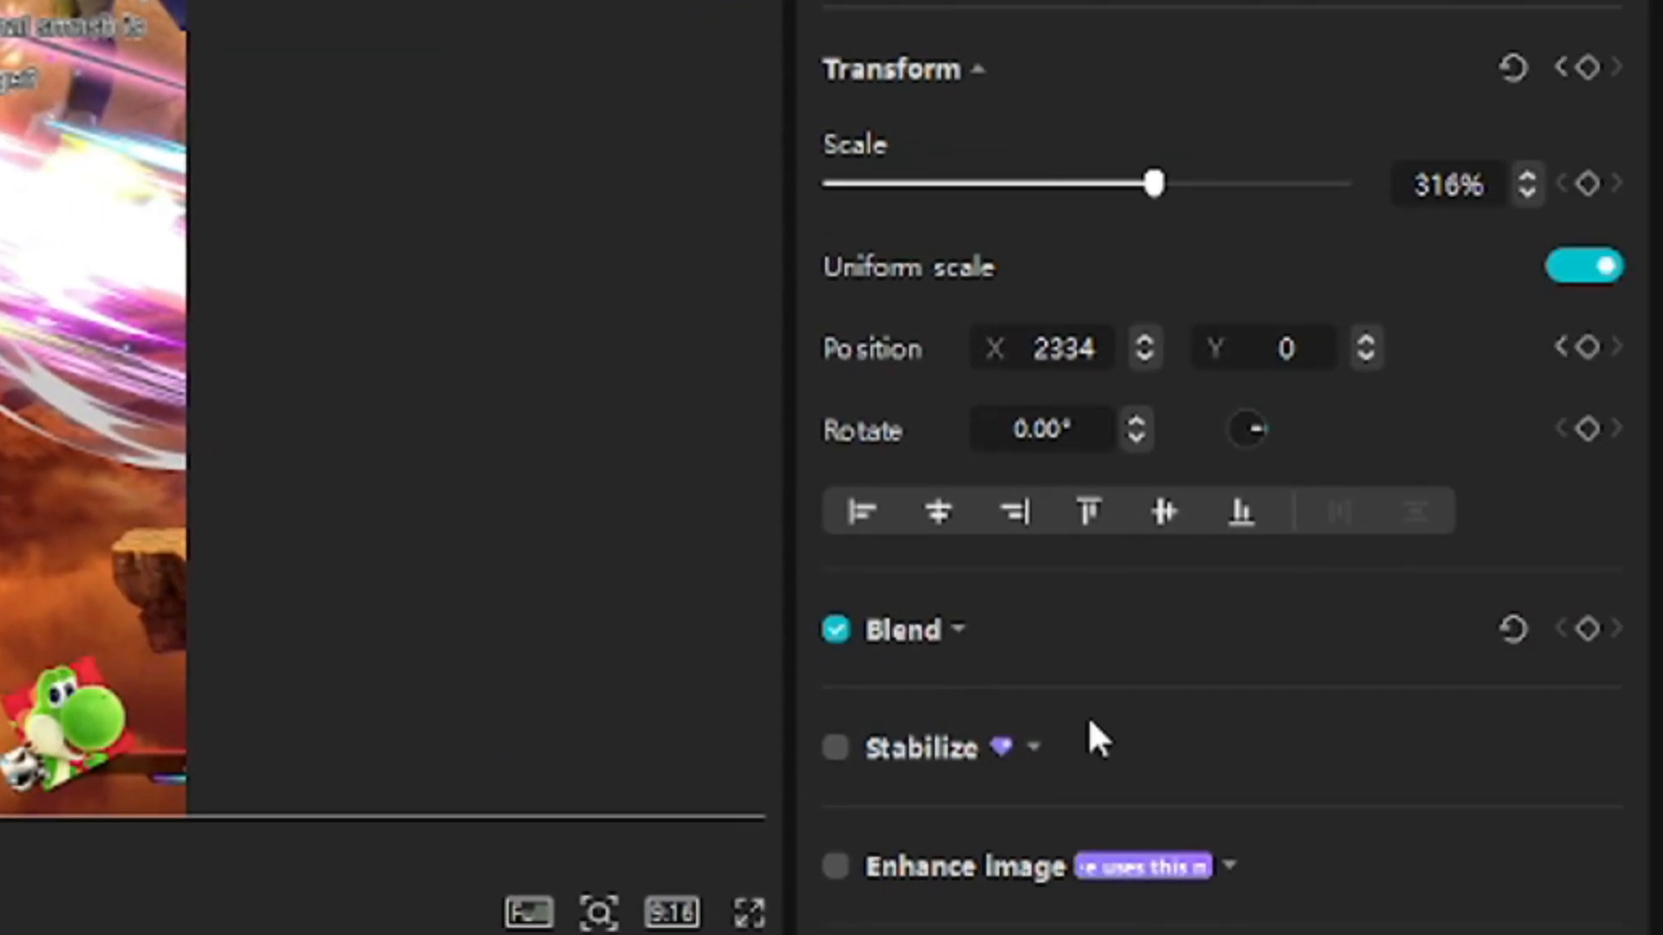
pyautogui.scroll(-5, 1096, 738)
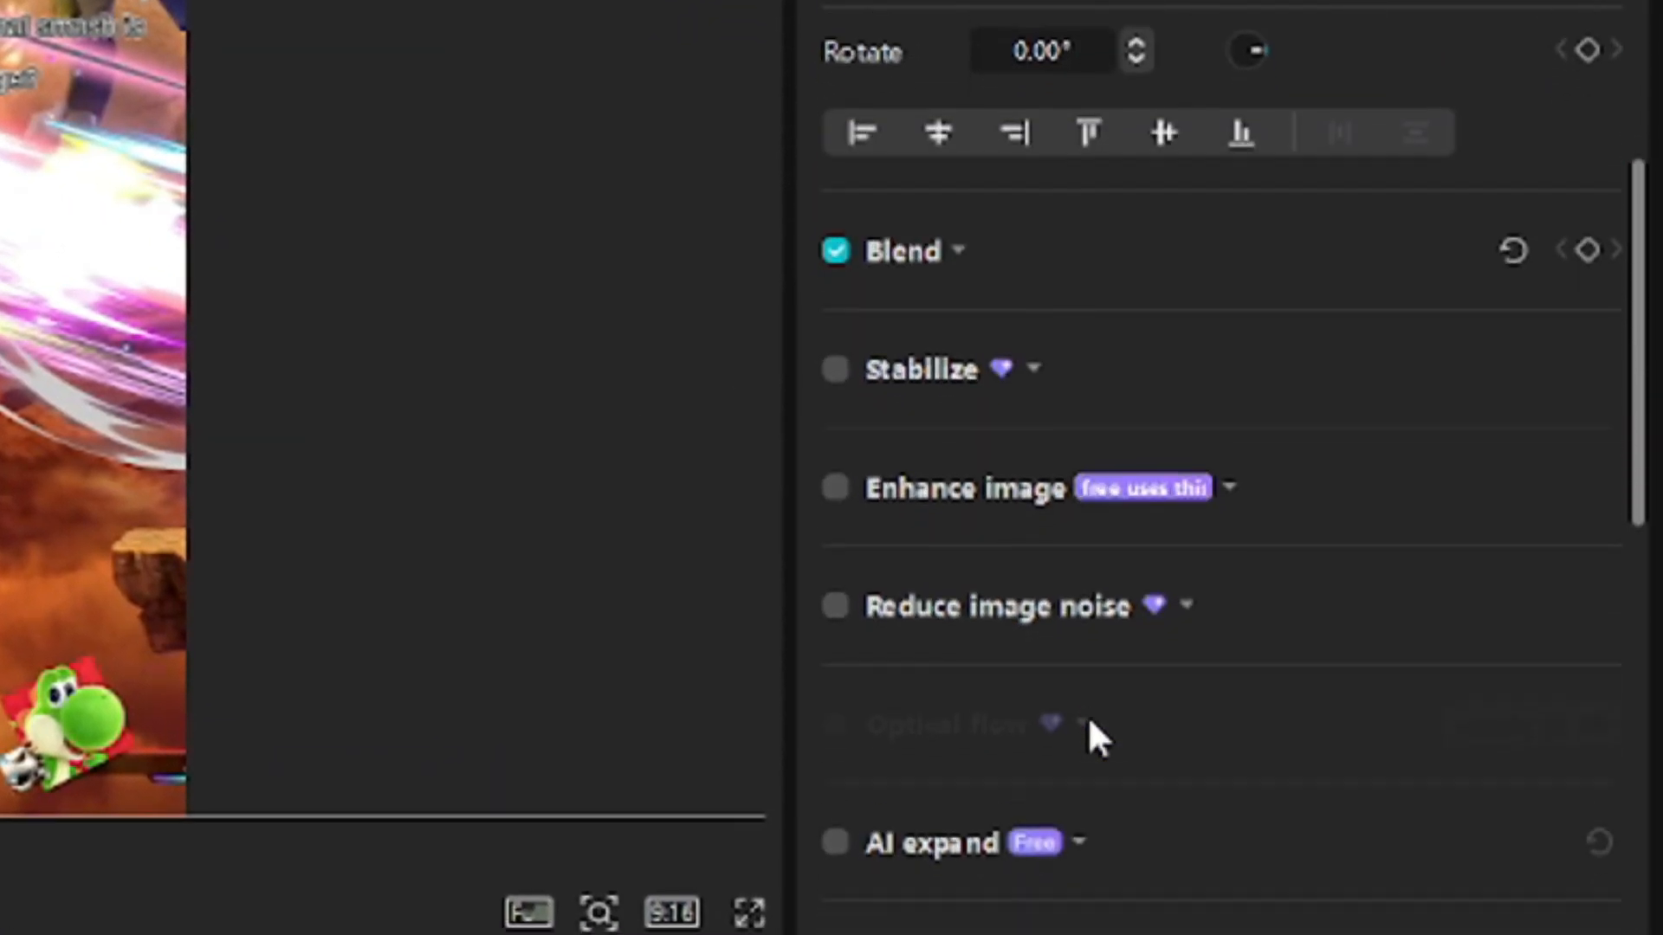
pyautogui.click(957, 221)
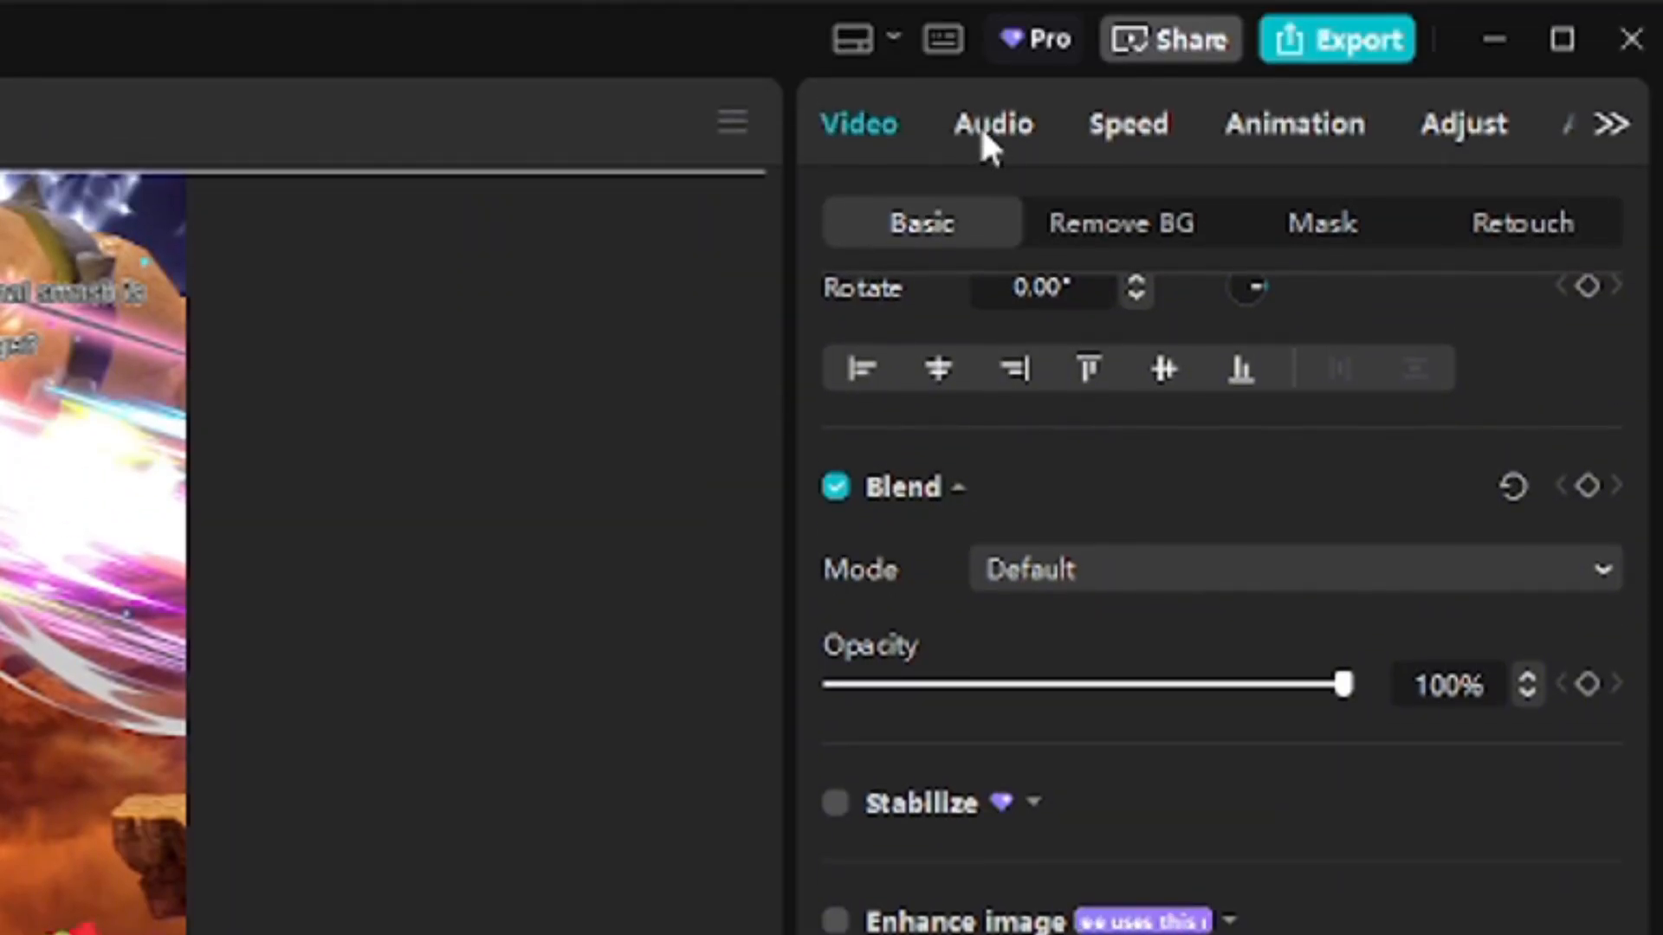
pyautogui.click(988, 147)
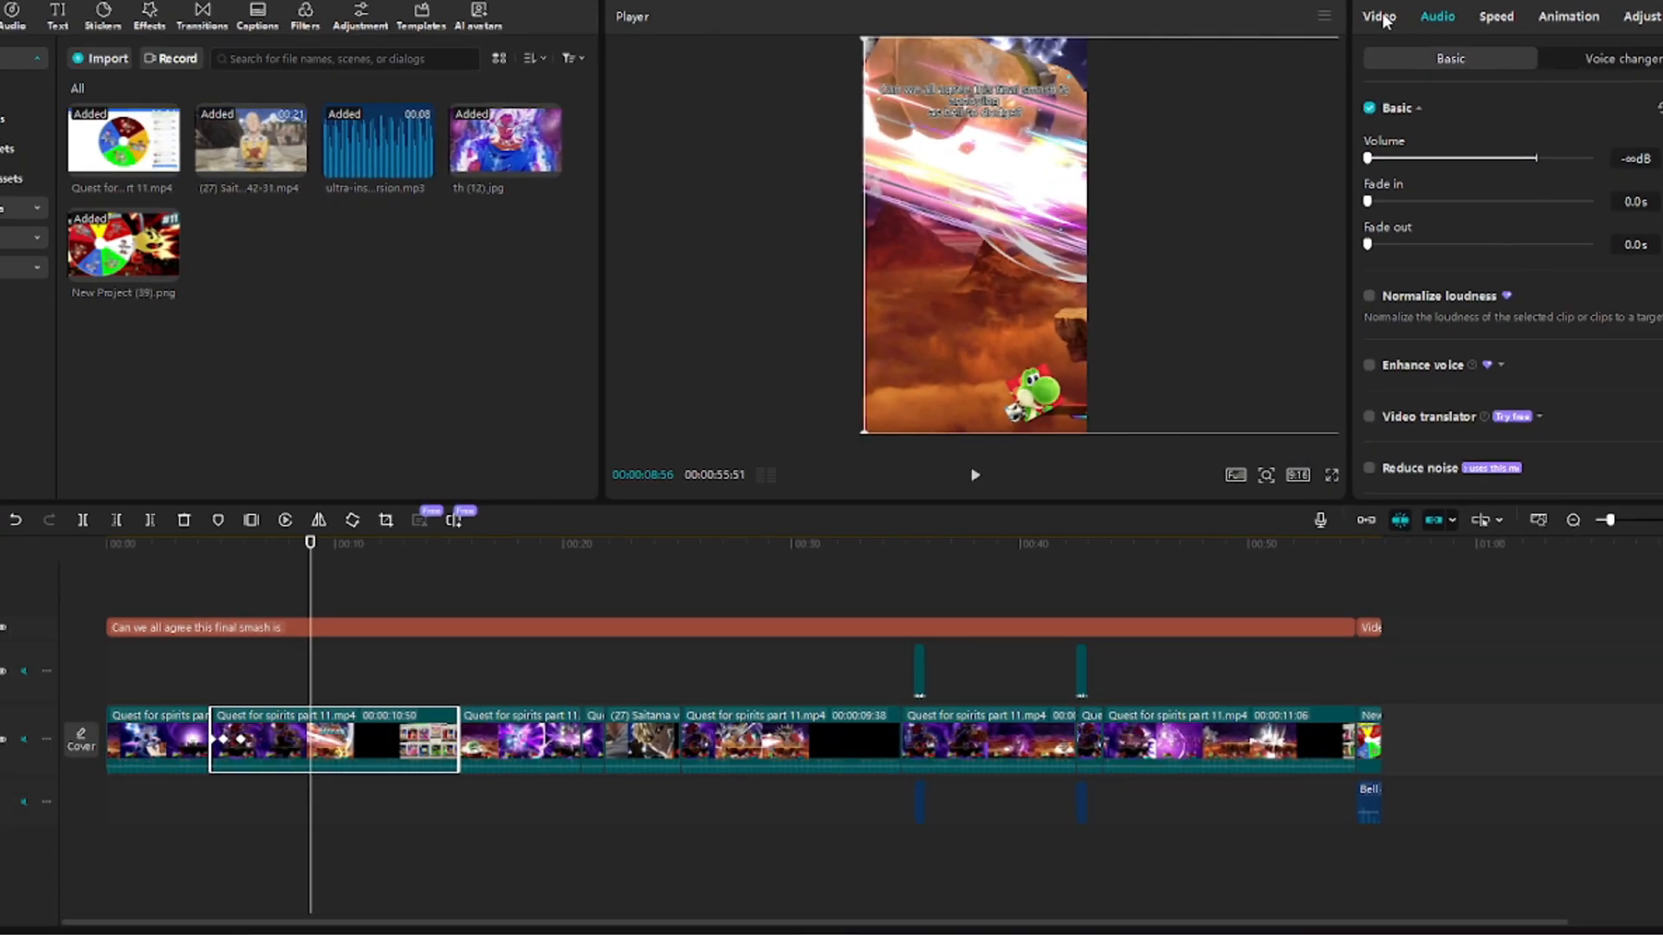
pyautogui.click(1379, 15)
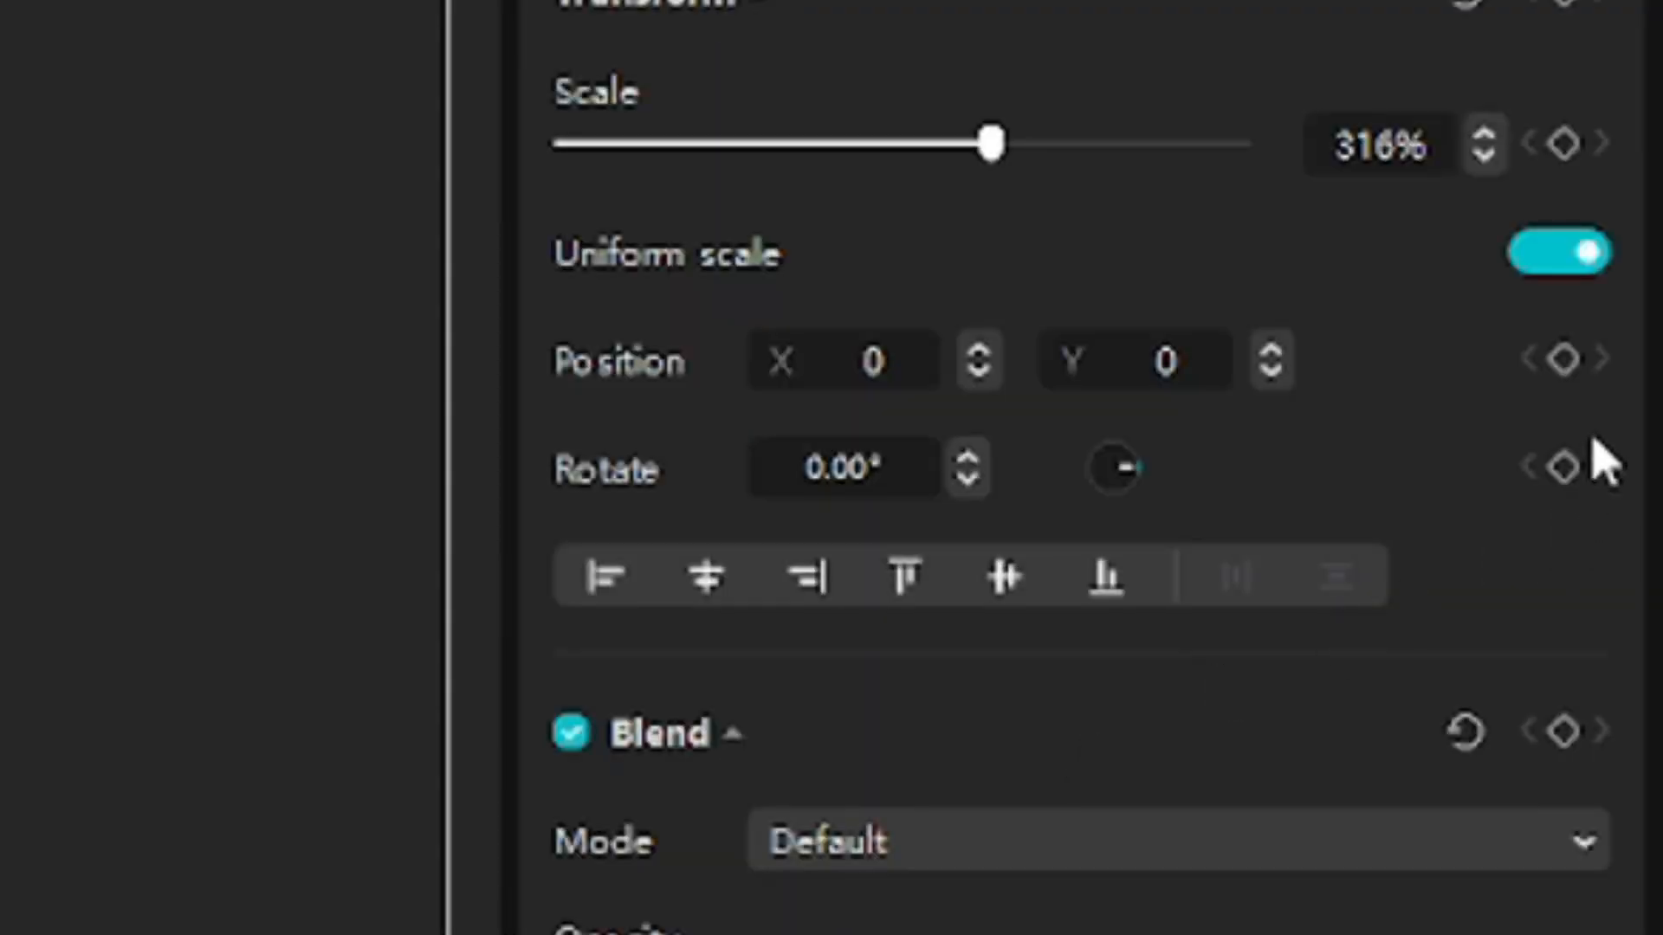
# Add scale and position keyframes at the start of the second gameplay clip and a position keyframe a few frames further on.
pyautogui.click(1564, 144)
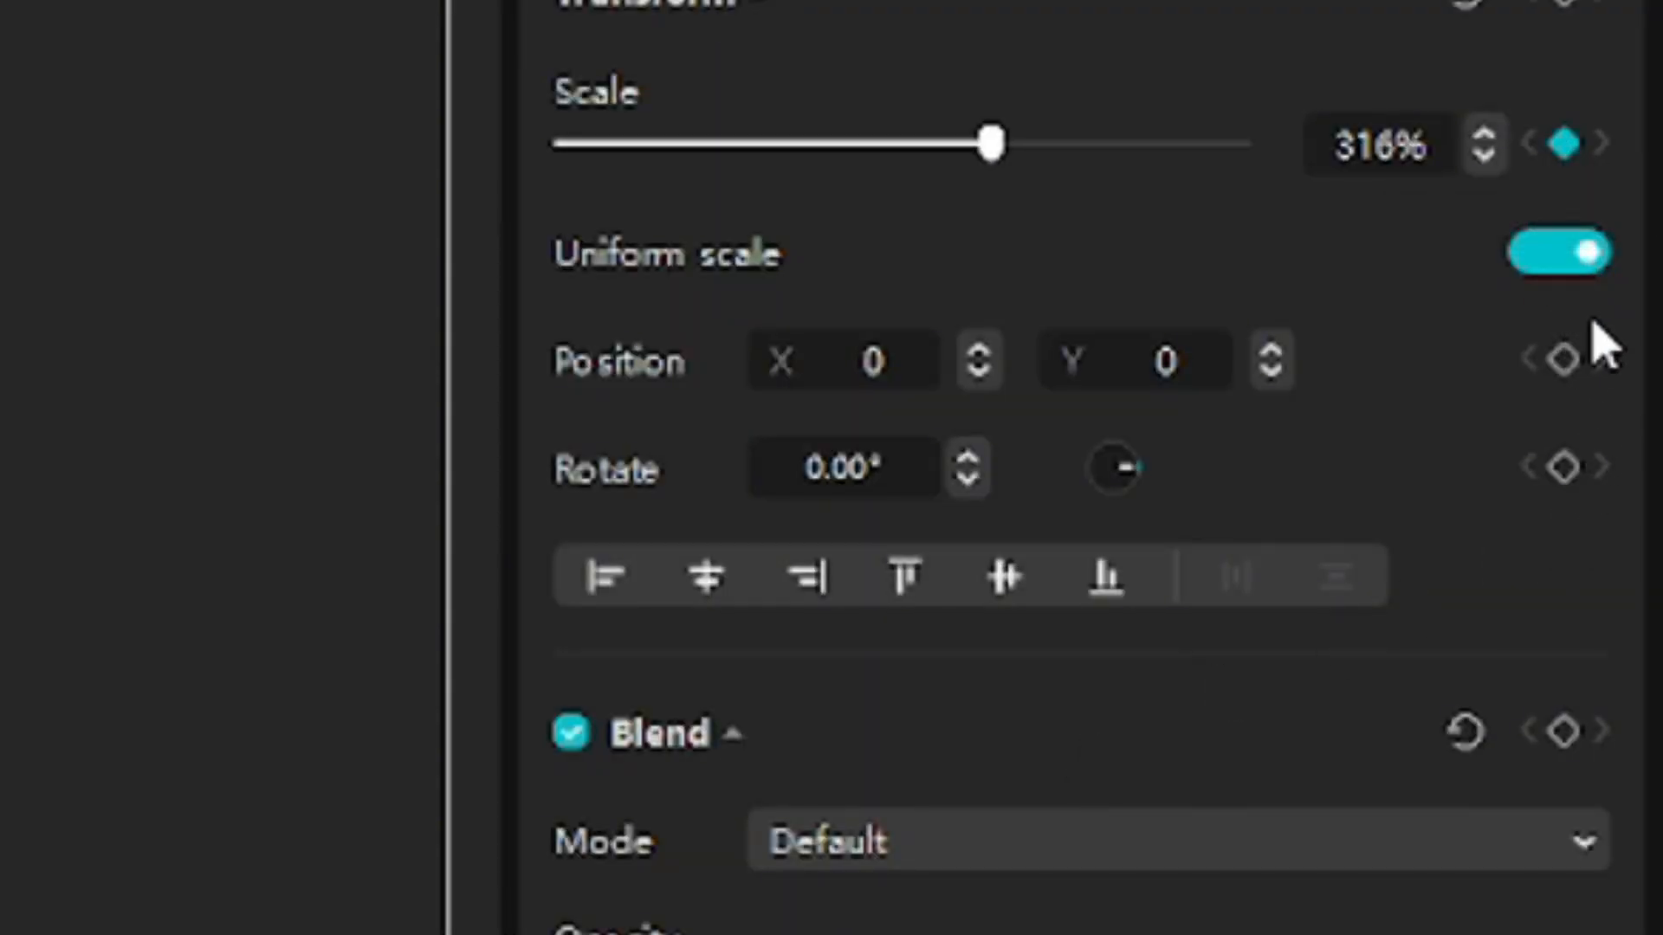
pyautogui.click(1564, 360)
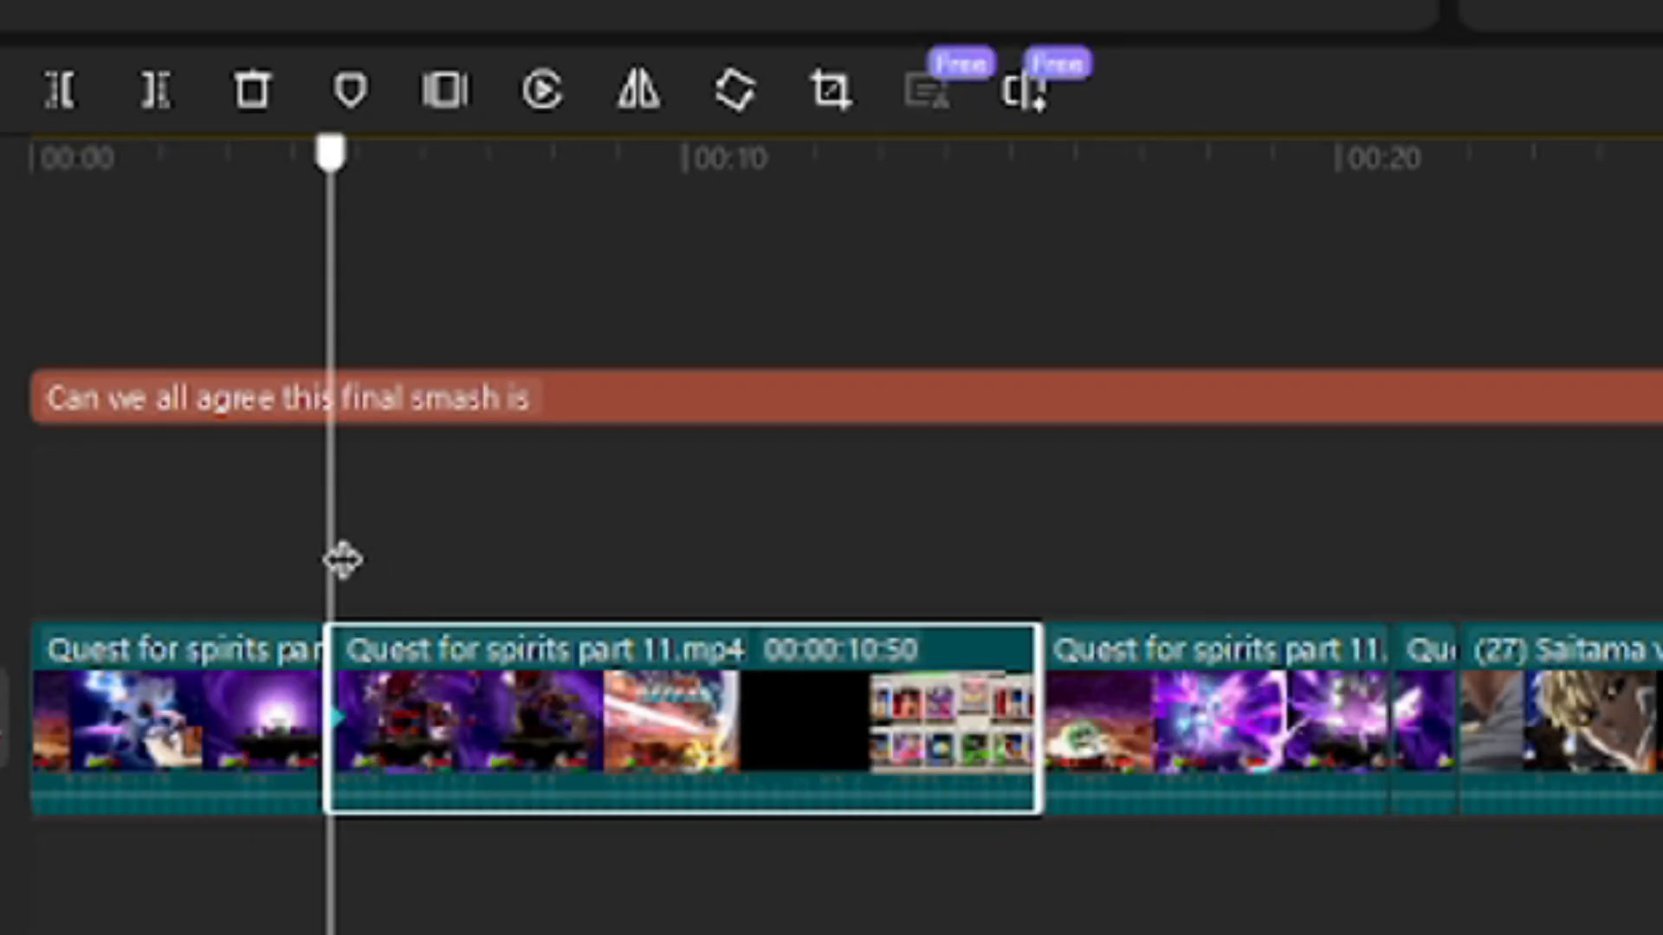
pyautogui.moveTo(343, 560); pyautogui.dragTo(350, 563)
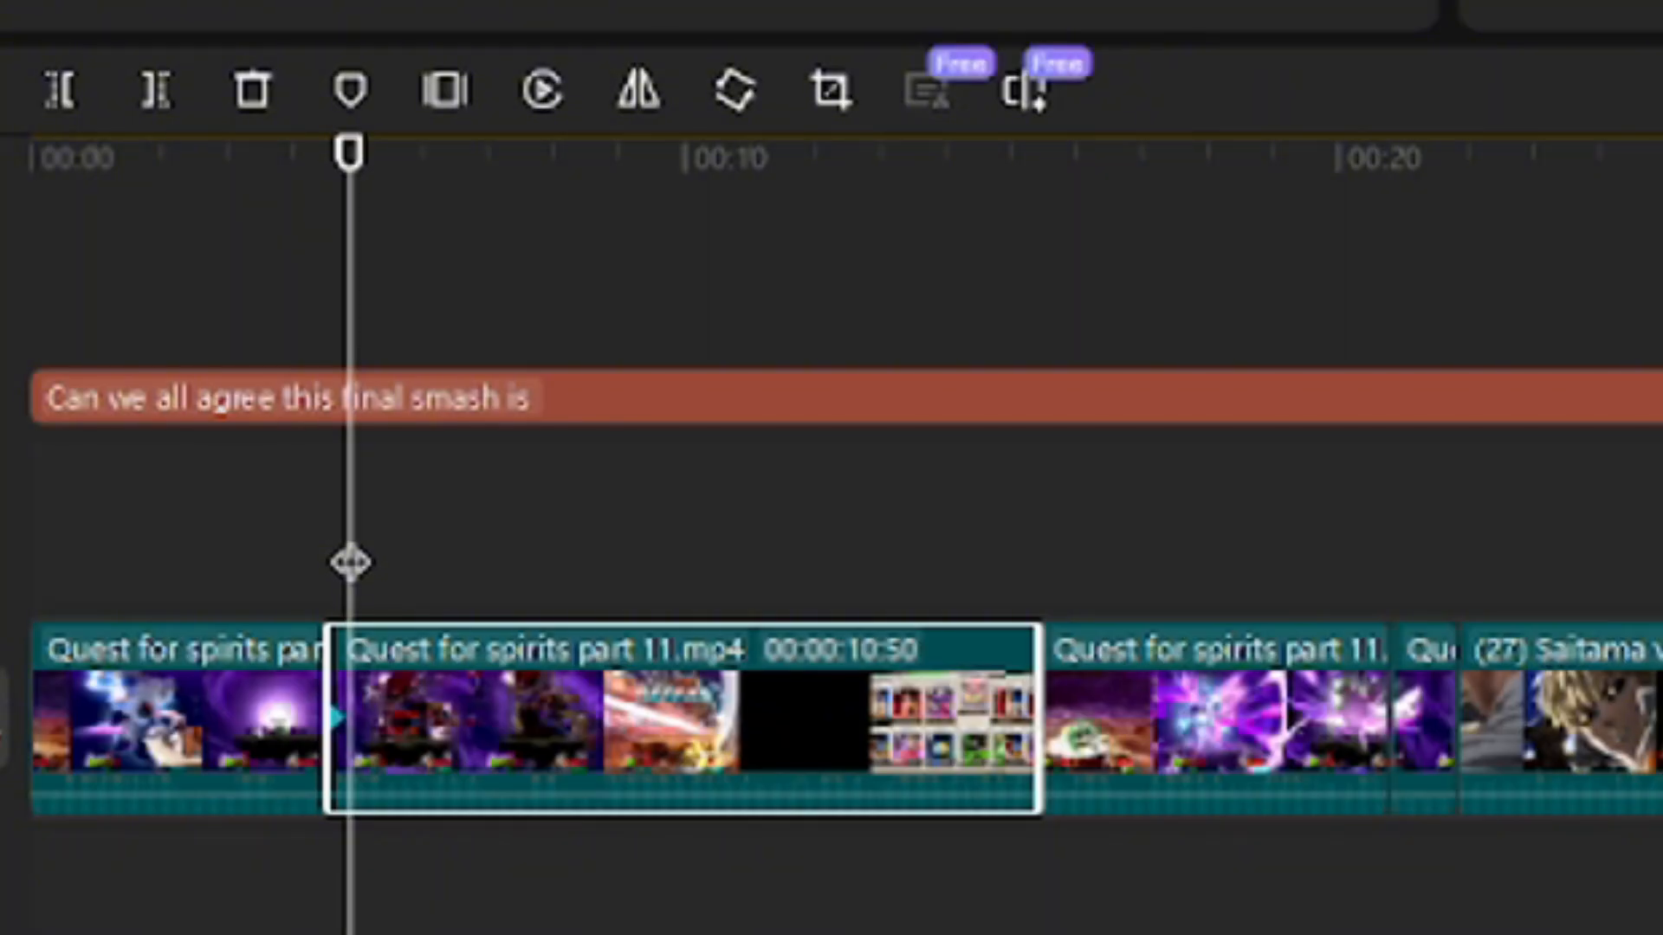
pyautogui.press('Right')
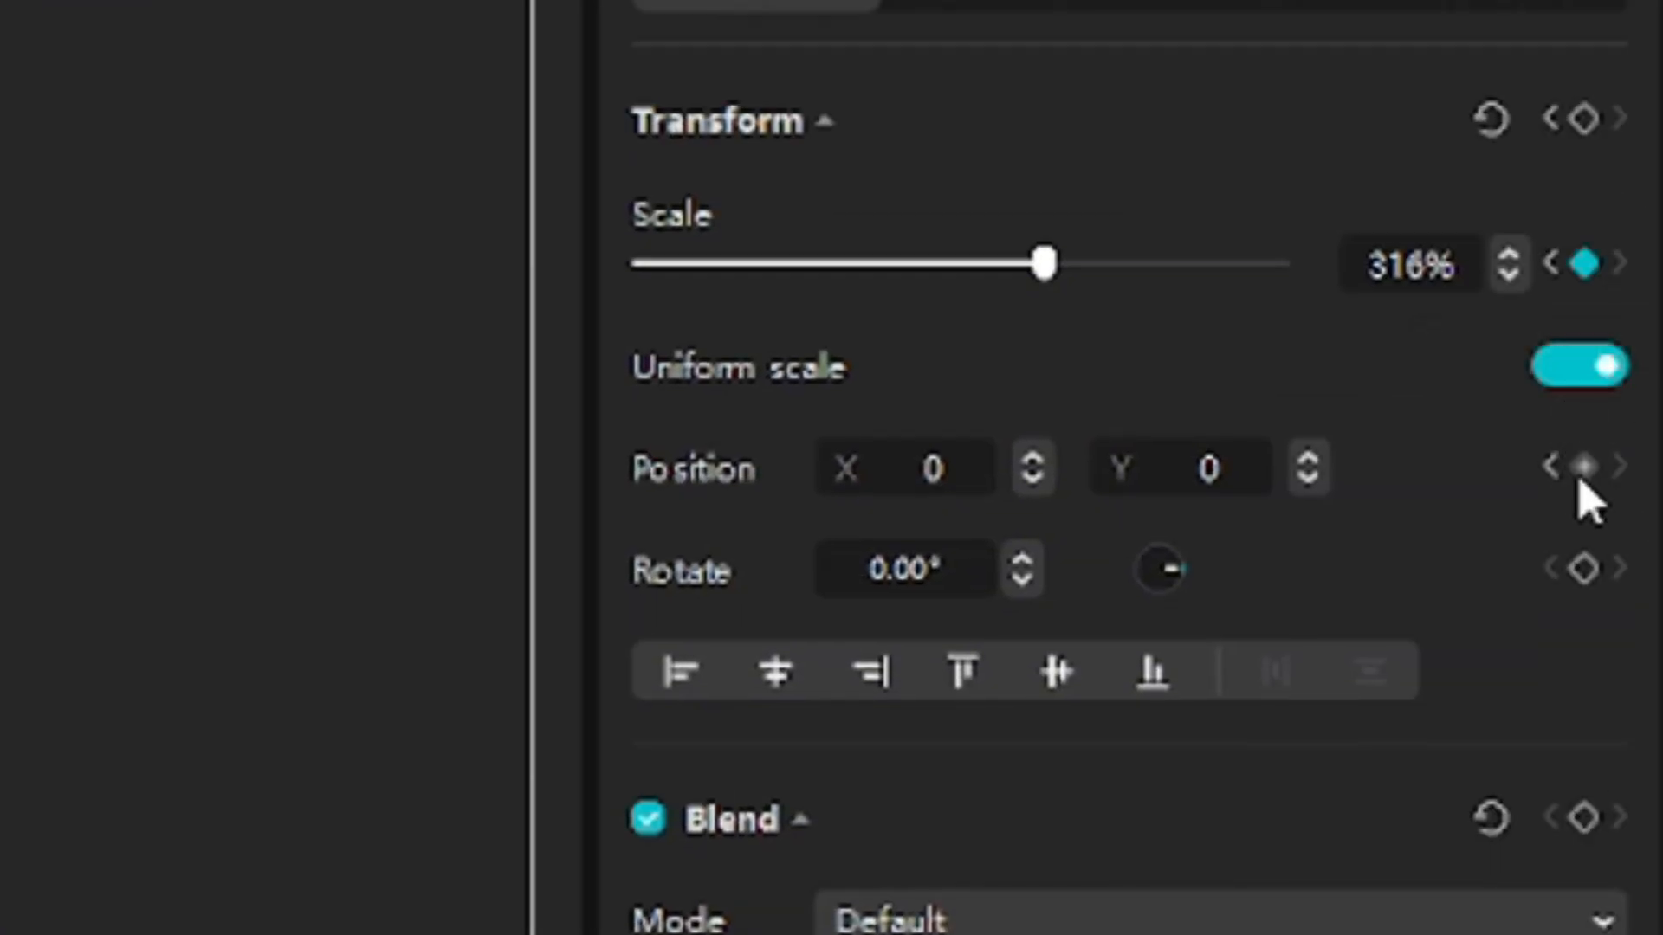
pyautogui.click(1585, 468)
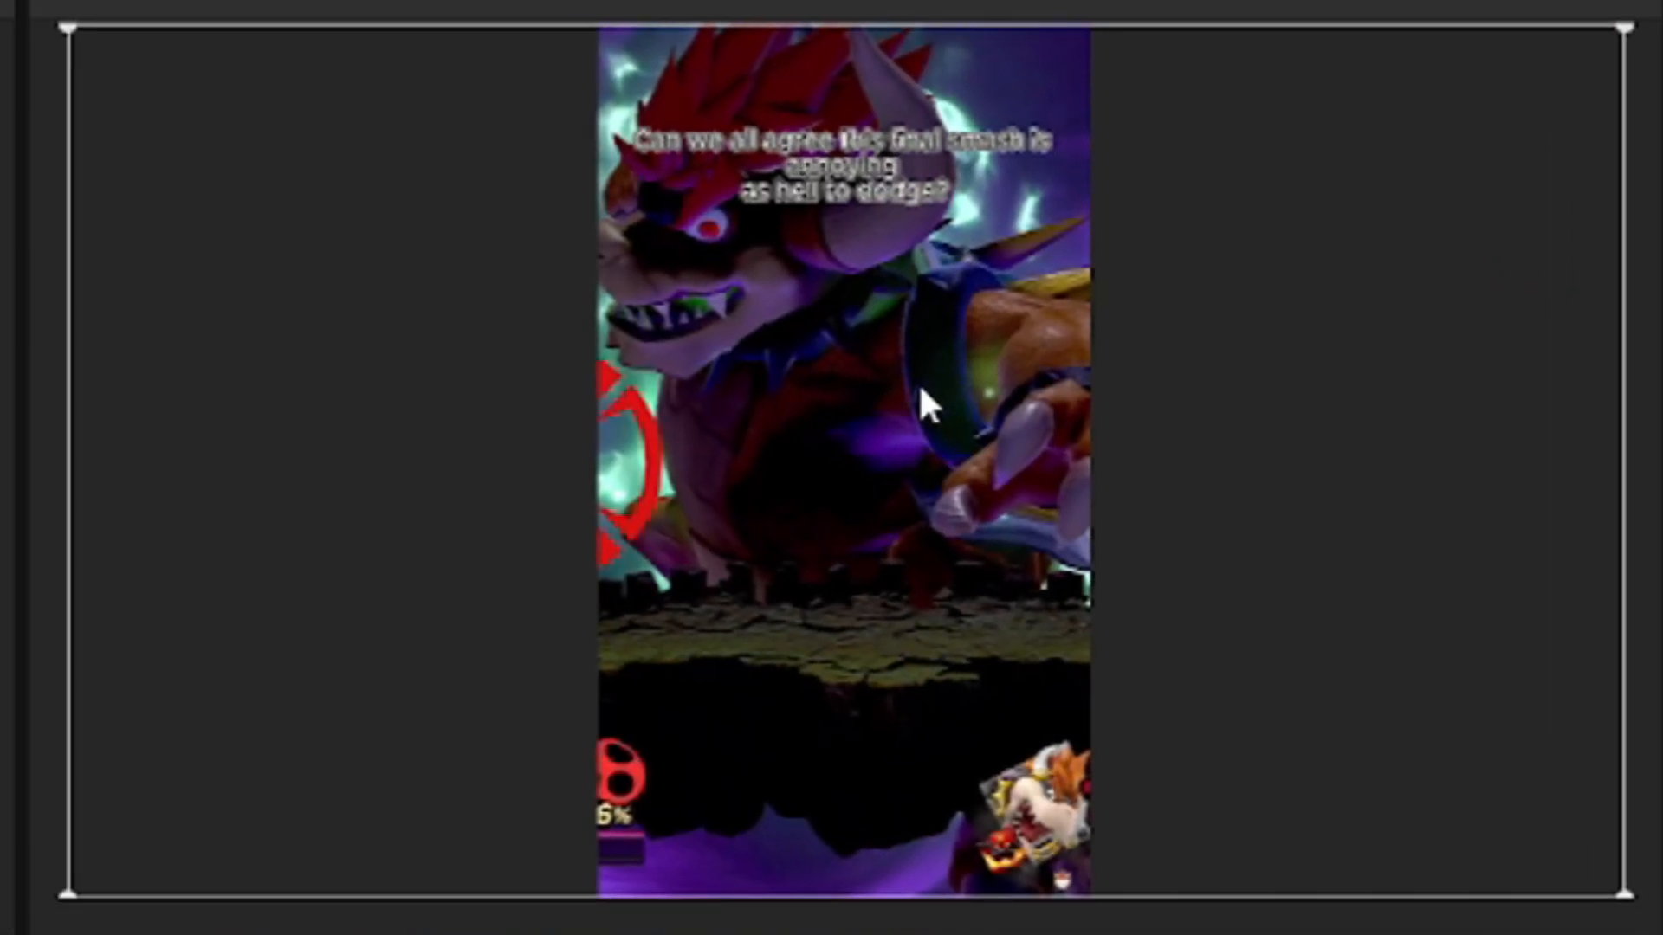
# Move the clip's picture right to X 1857, keyframe its scale, position and rotation, and shift it slightly further right.
pyautogui.moveTo(920, 387); pyautogui.dragTo(1351, 398)
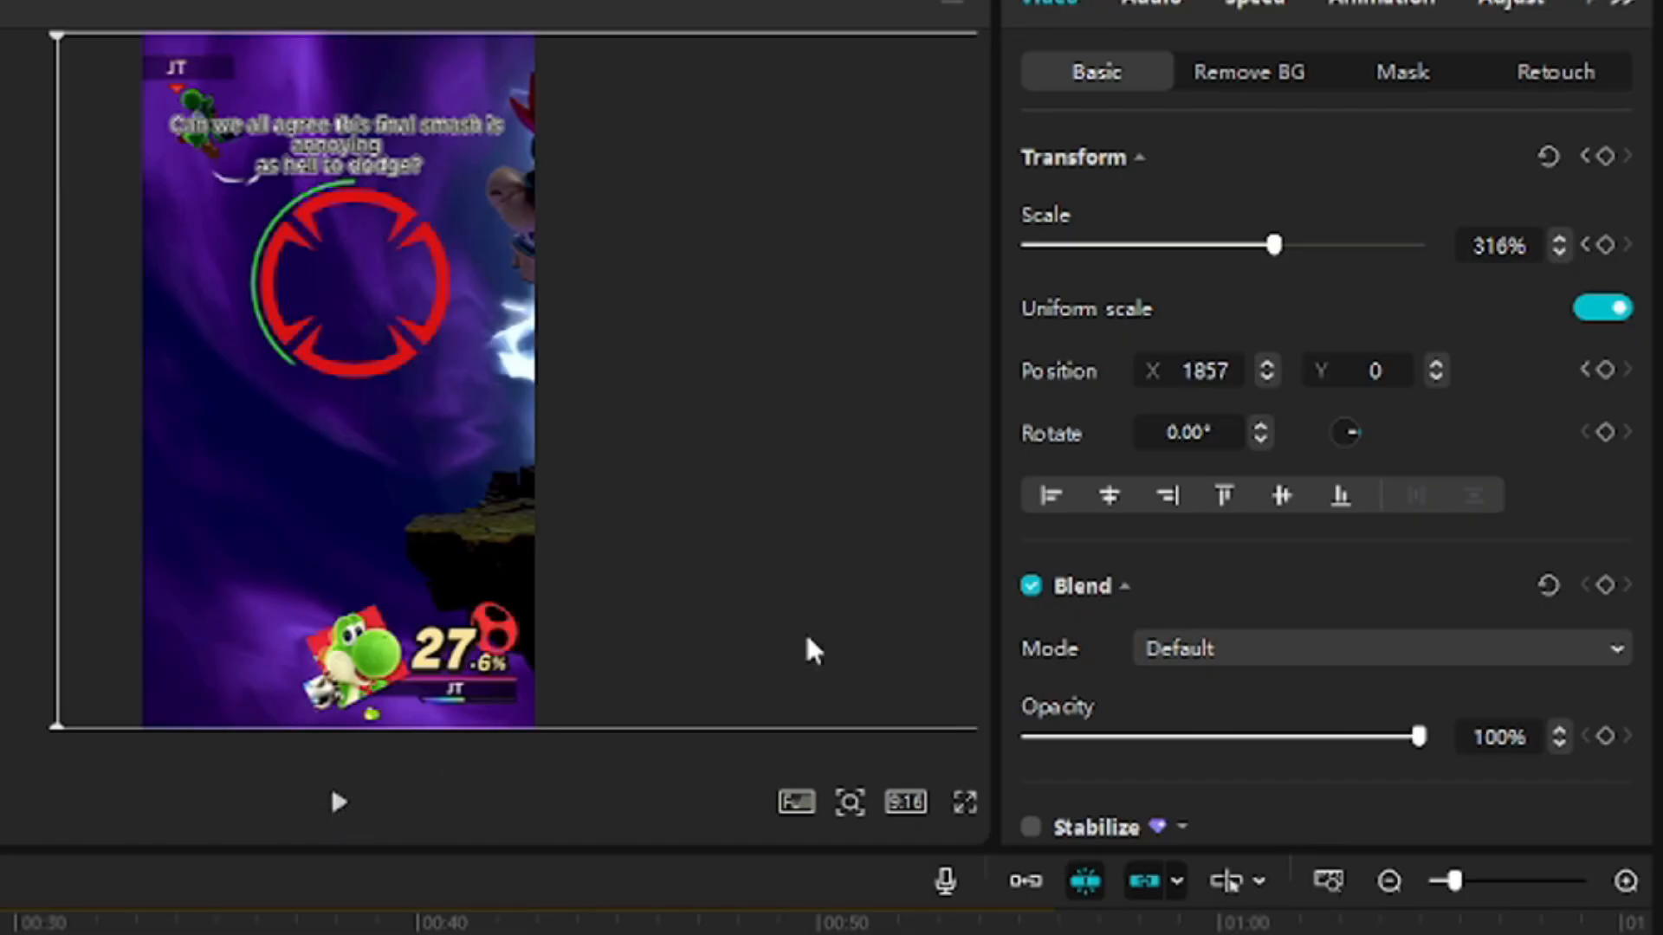
pyautogui.click(1605, 245)
pyautogui.click(1604, 371)
pyautogui.click(1609, 432)
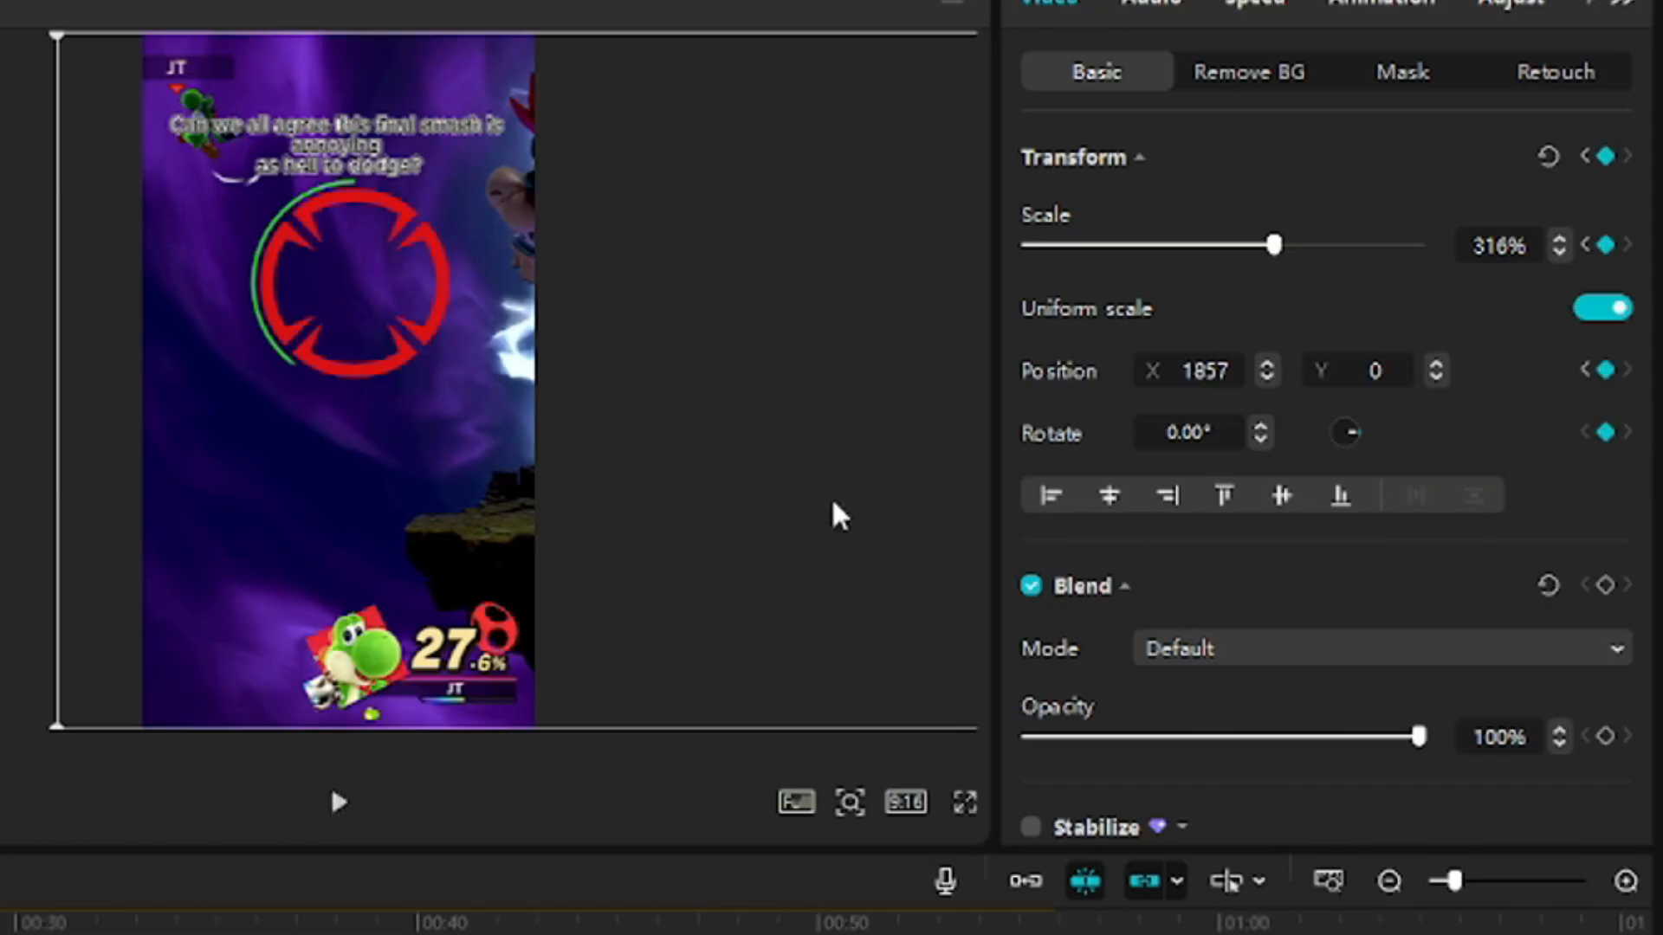
pyautogui.moveTo(371, 419); pyautogui.dragTo(445, 414)
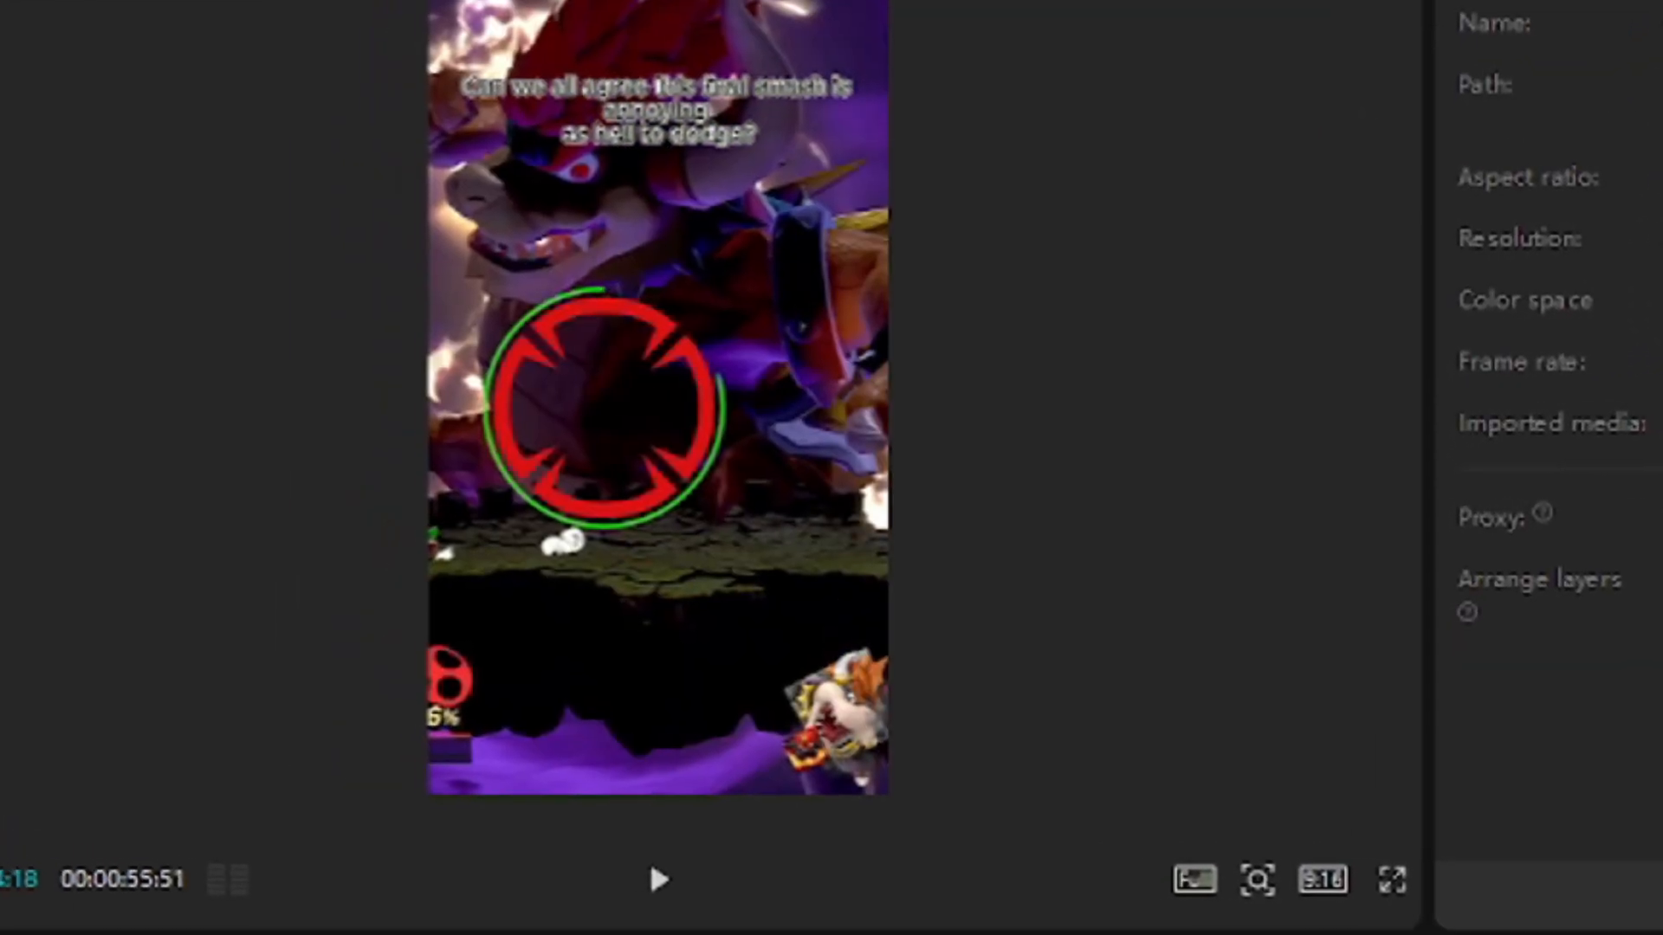
# Play back the cut into the second gameplay clip several times to check the keyframed reframing.
pyautogui.click(834, 920)
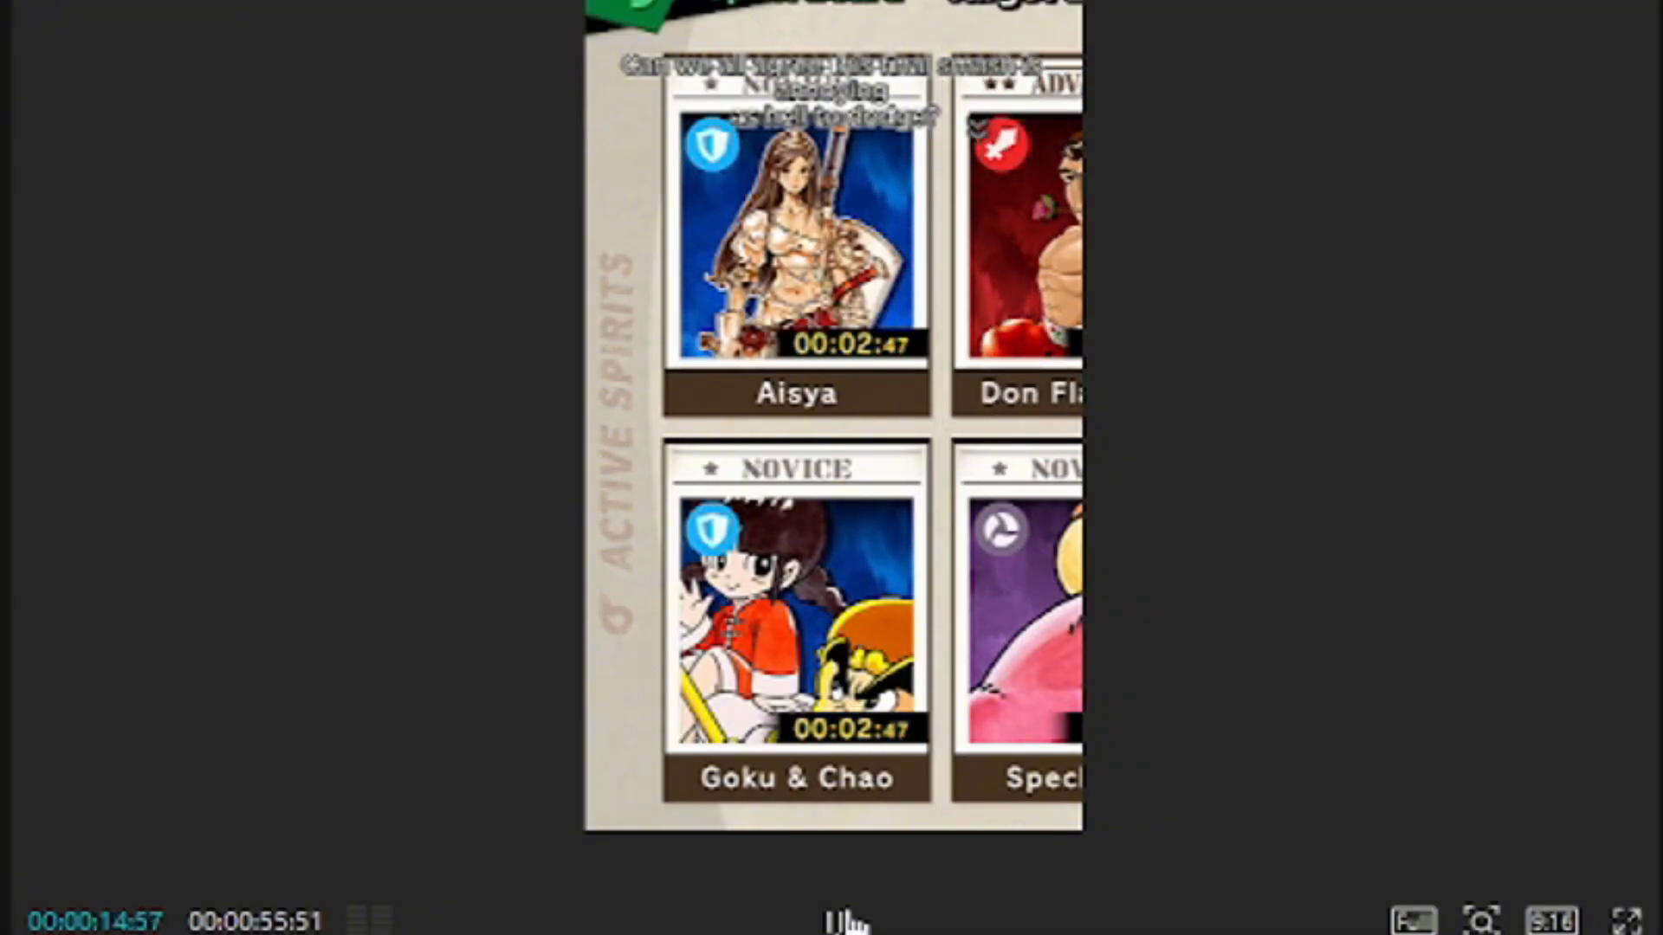
pyautogui.click(847, 920)
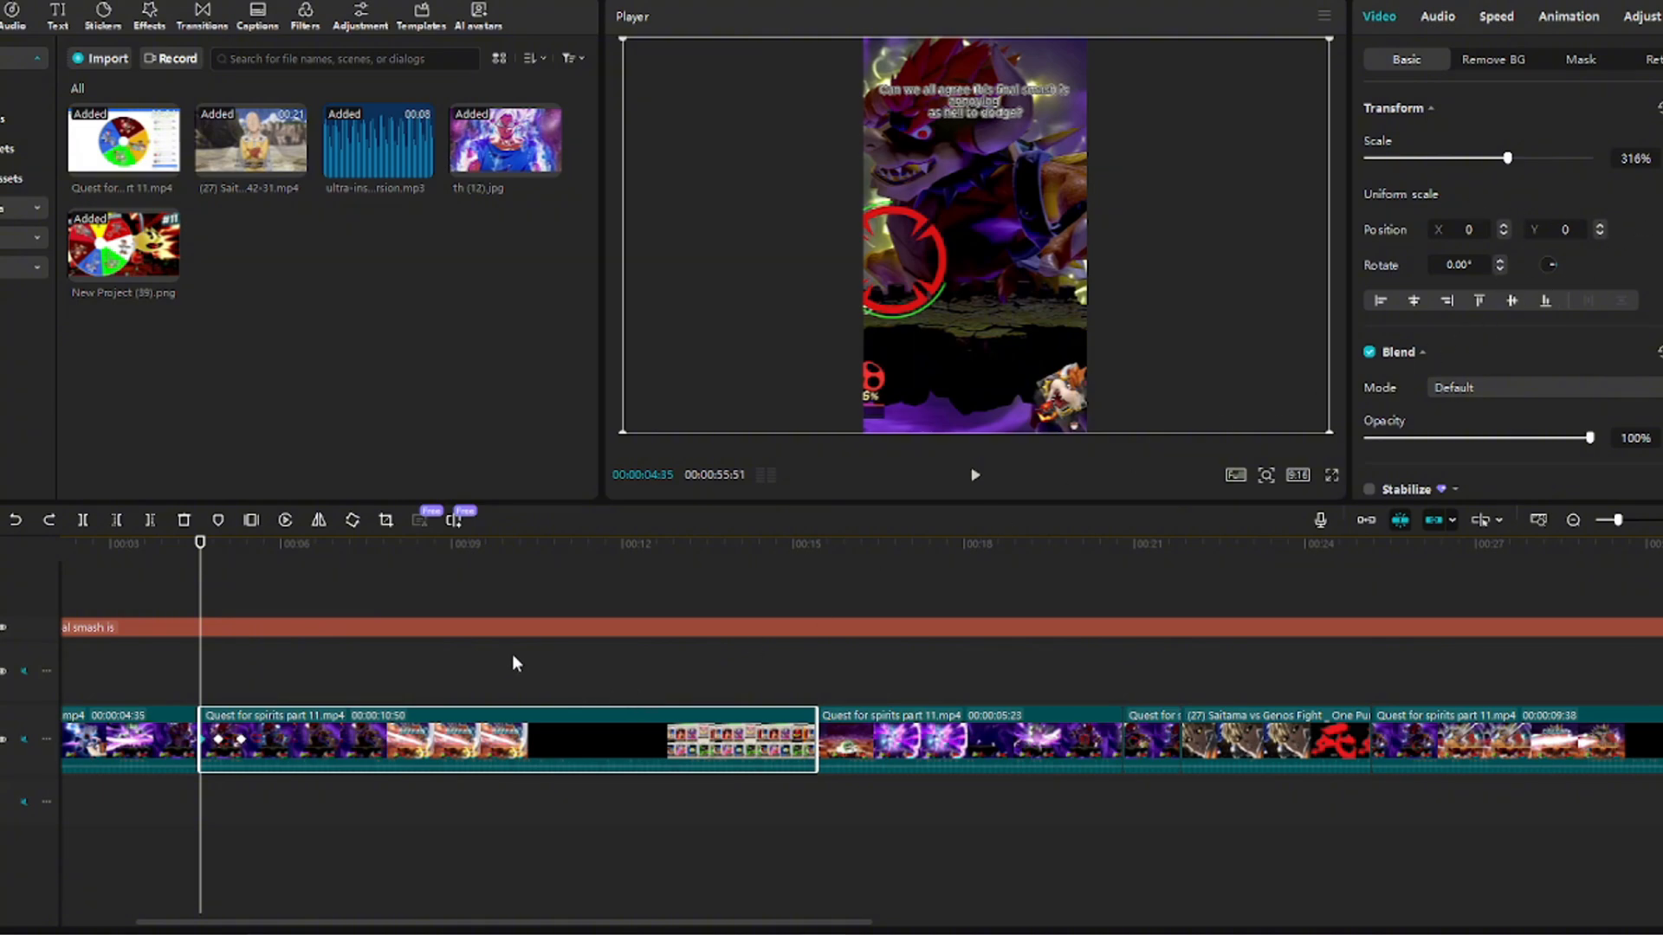
pyautogui.click(975, 476)
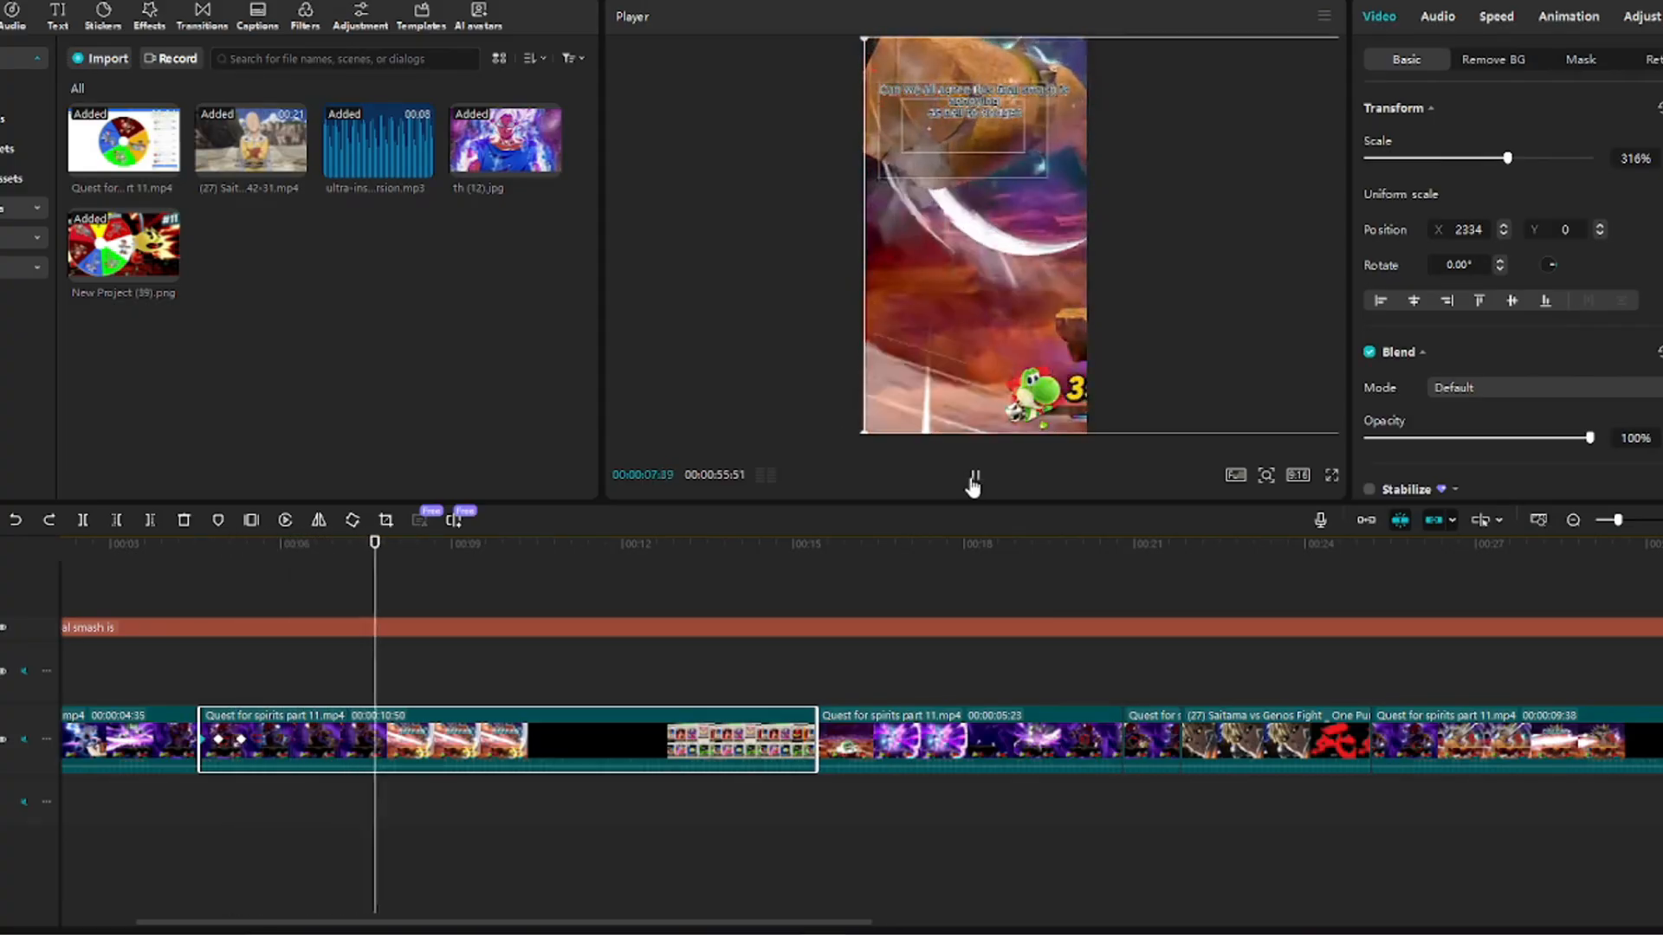
pyautogui.click(975, 478)
pyautogui.click(211, 672)
pyautogui.click(212, 726)
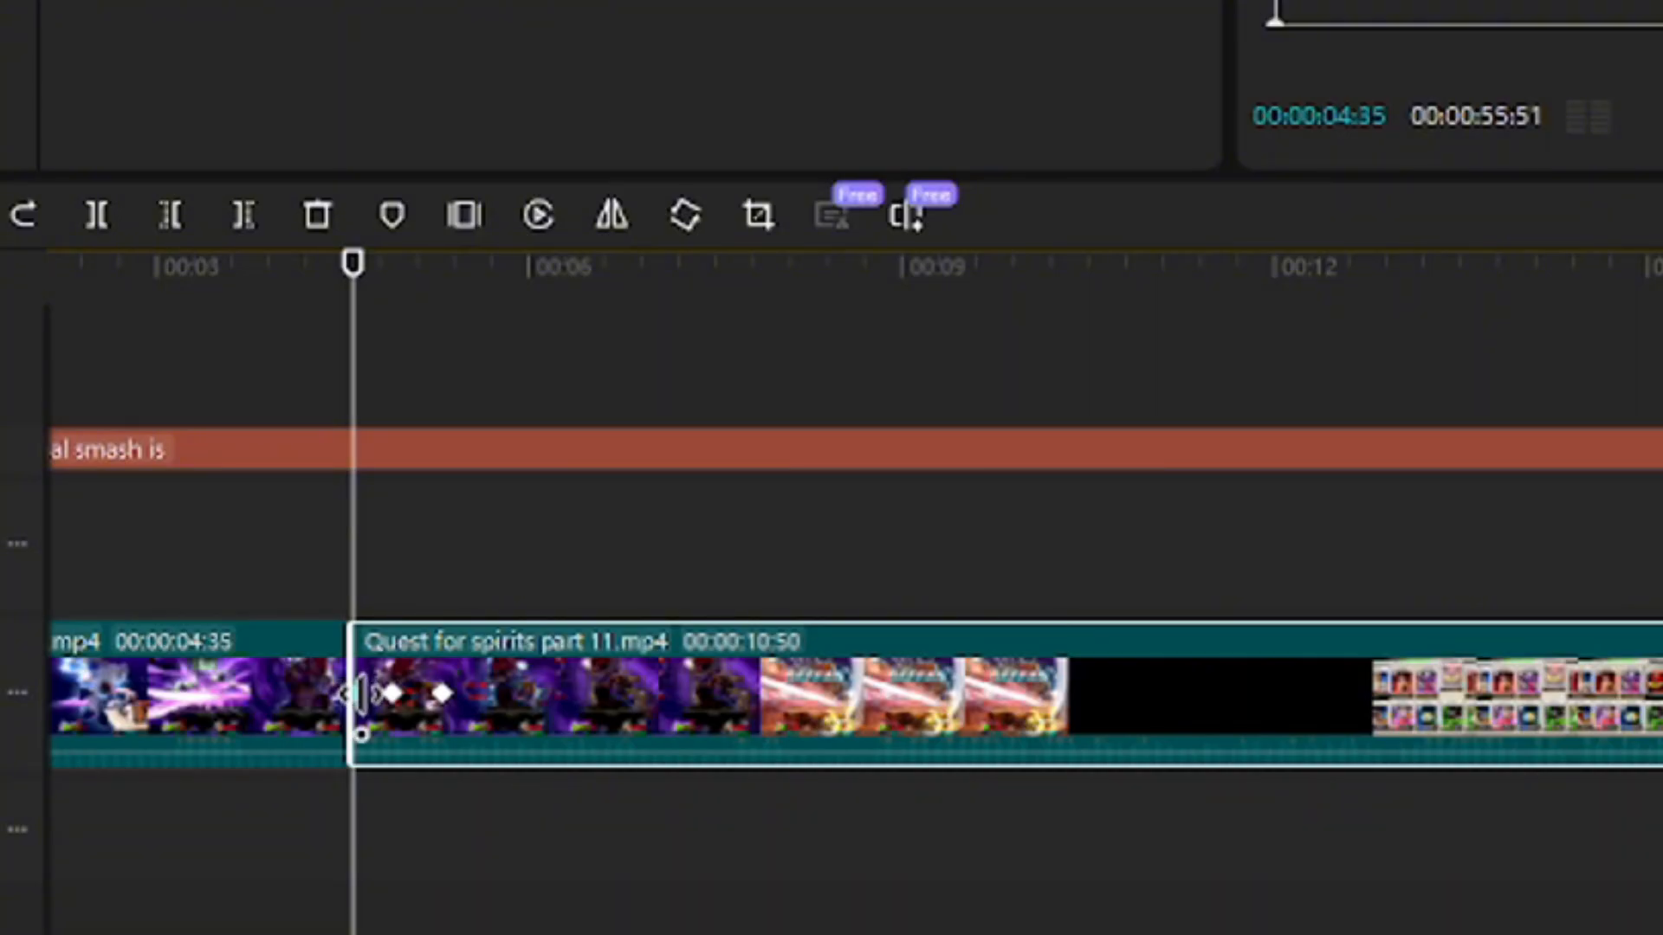
pyautogui.click(516, 766)
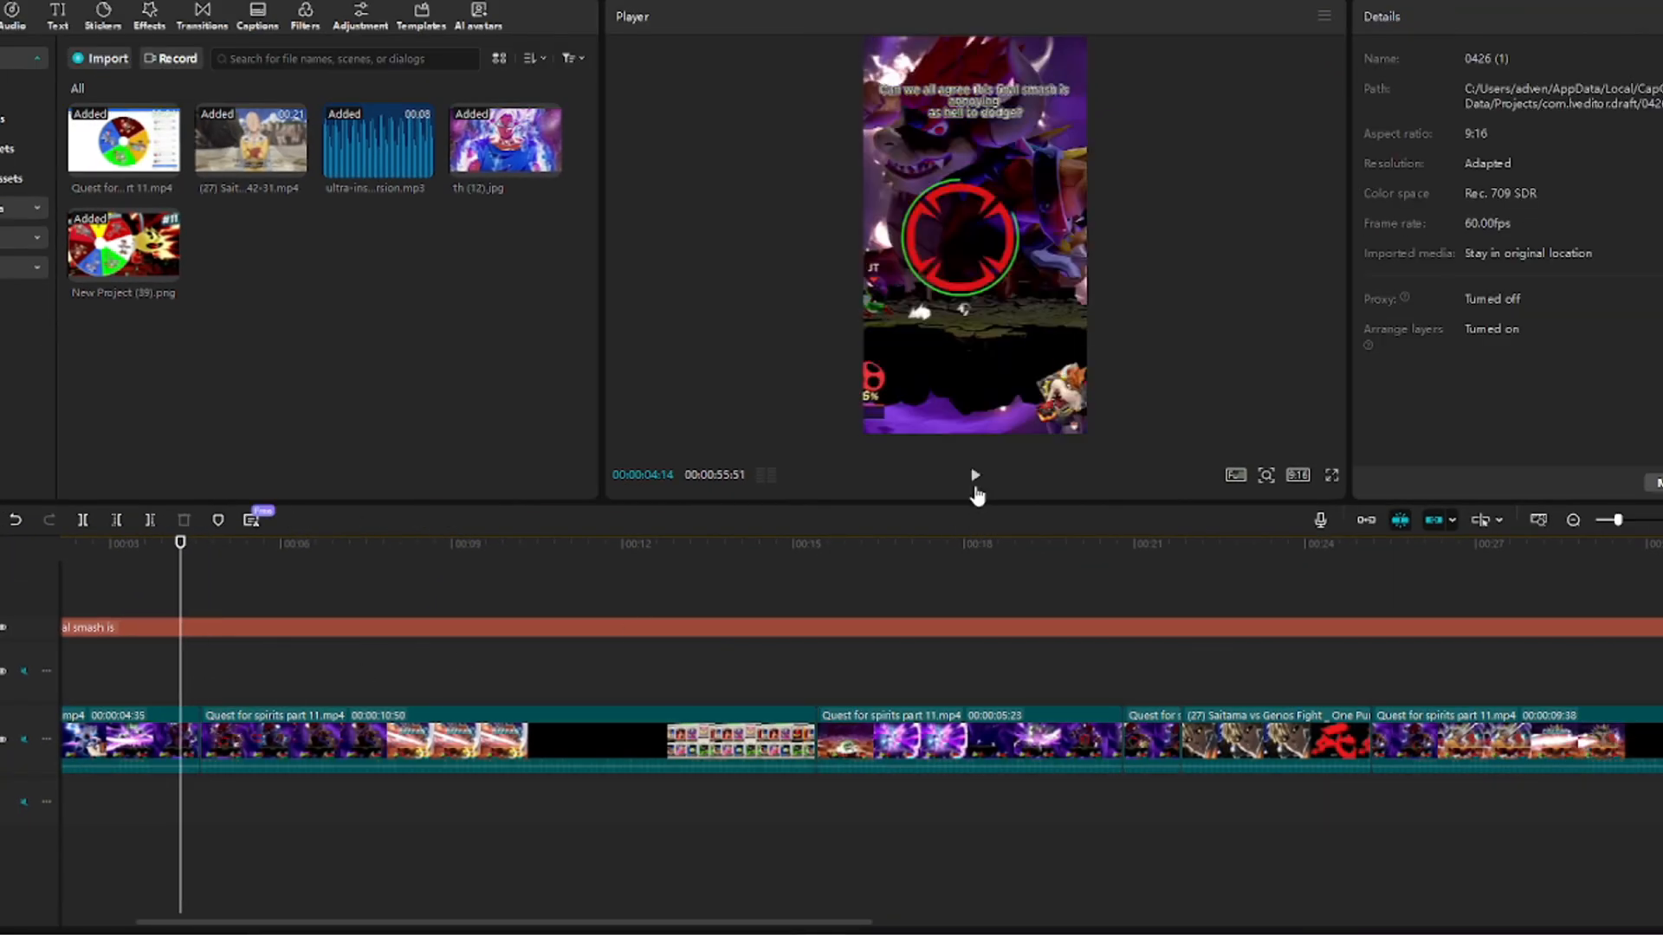
pyautogui.click(976, 475)
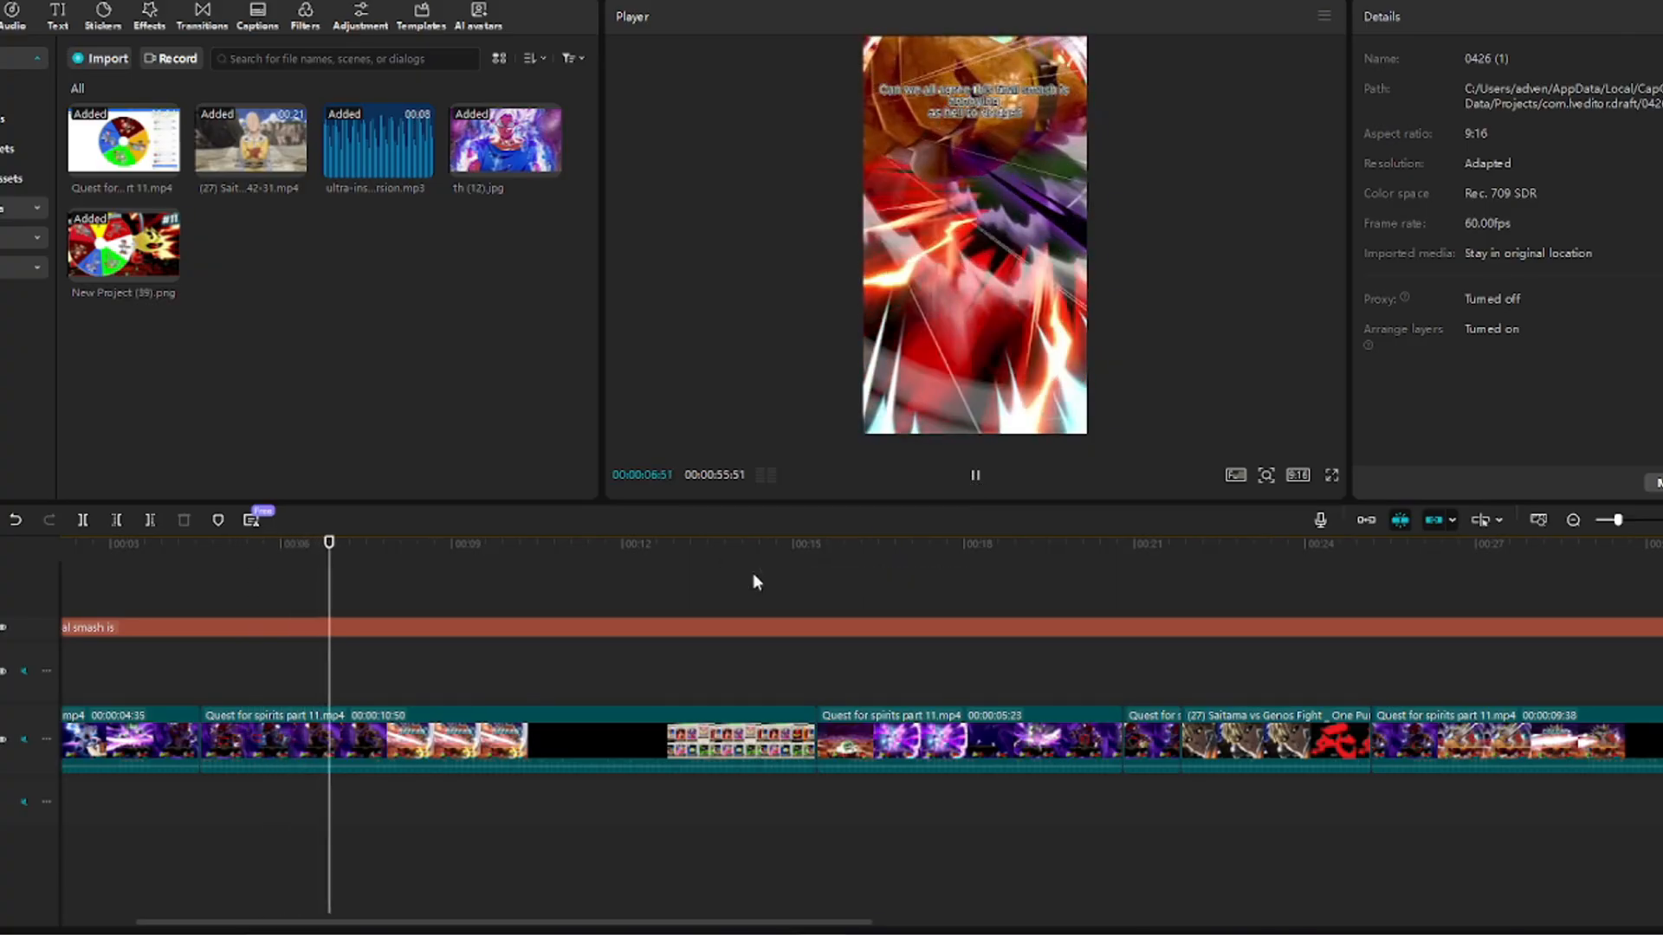
pyautogui.click(148, 680)
pyautogui.click(975, 476)
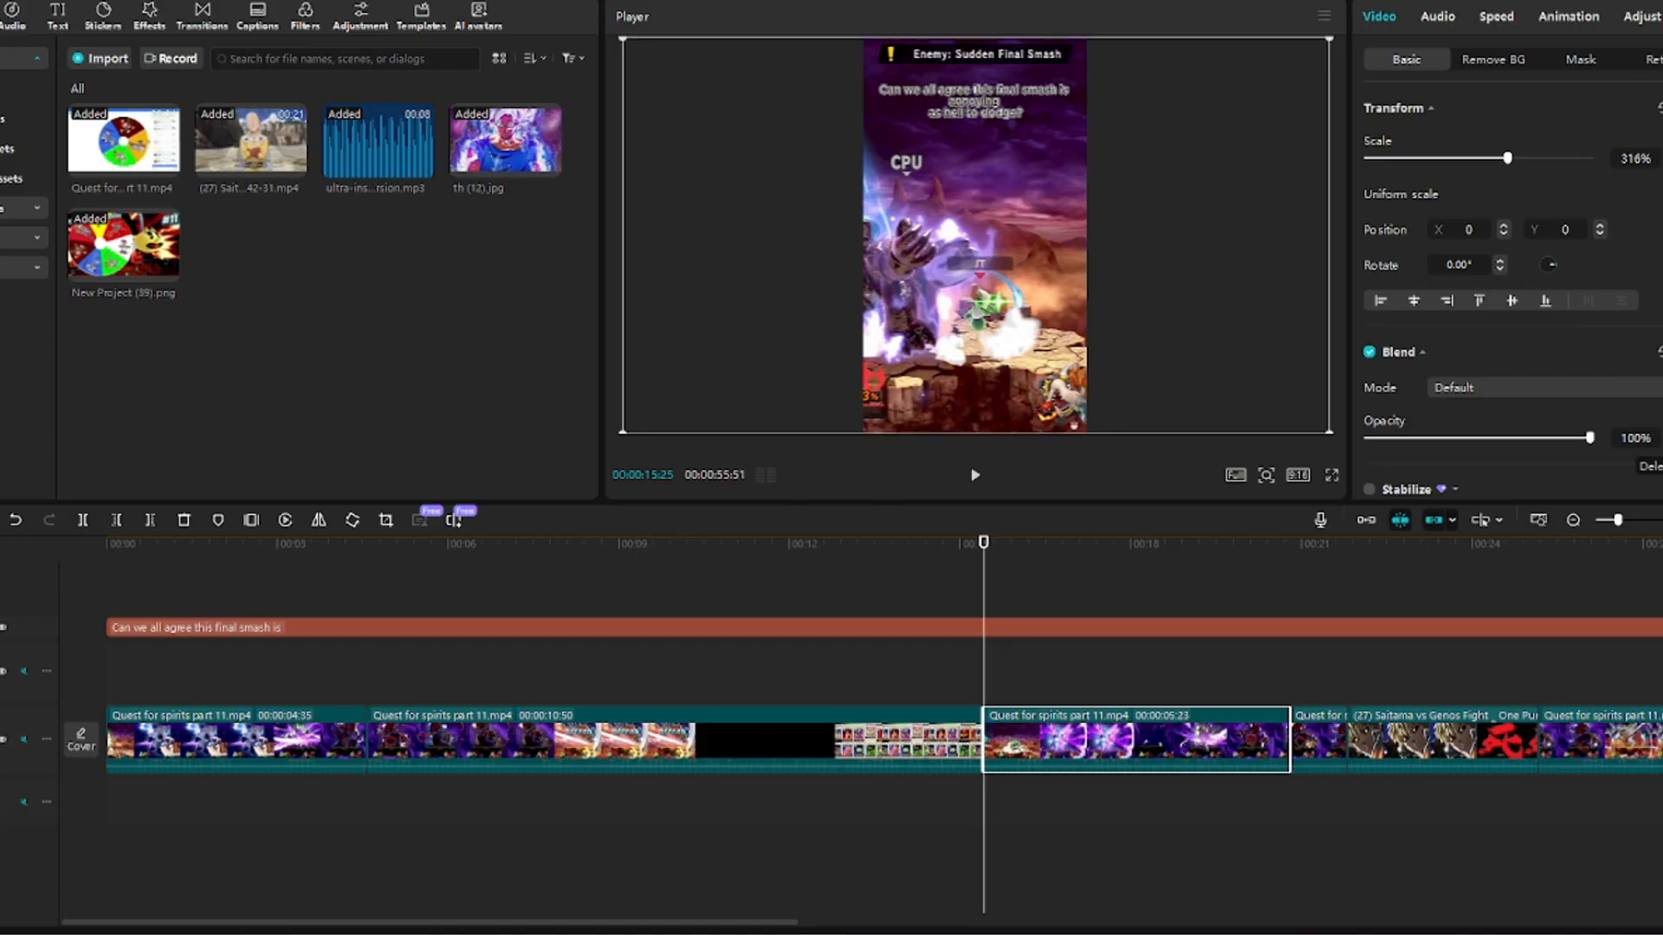
# Try fading the third gameplay clip by setting its opacity to 47% at 00:00:15:40, and play it back.
pyautogui.moveTo(989, 592)
pyautogui.mouseDown()
pyautogui.moveTo(1070, 593)
pyautogui.moveTo(996, 595)
pyautogui.mouseUp()
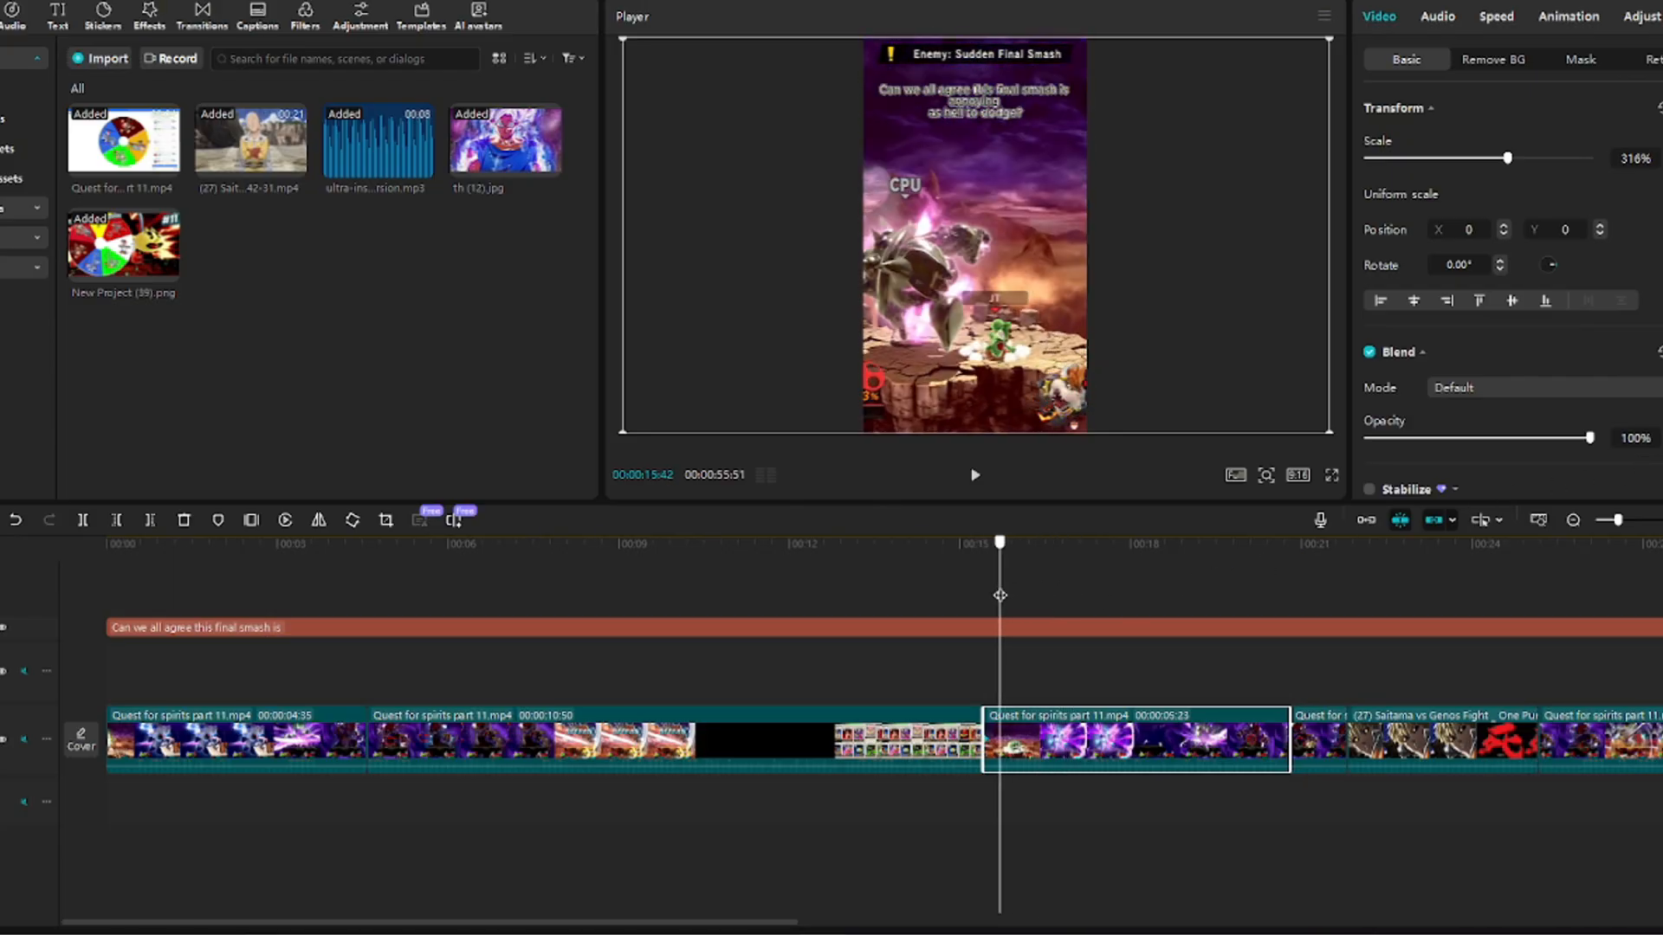
pyautogui.click(1469, 433)
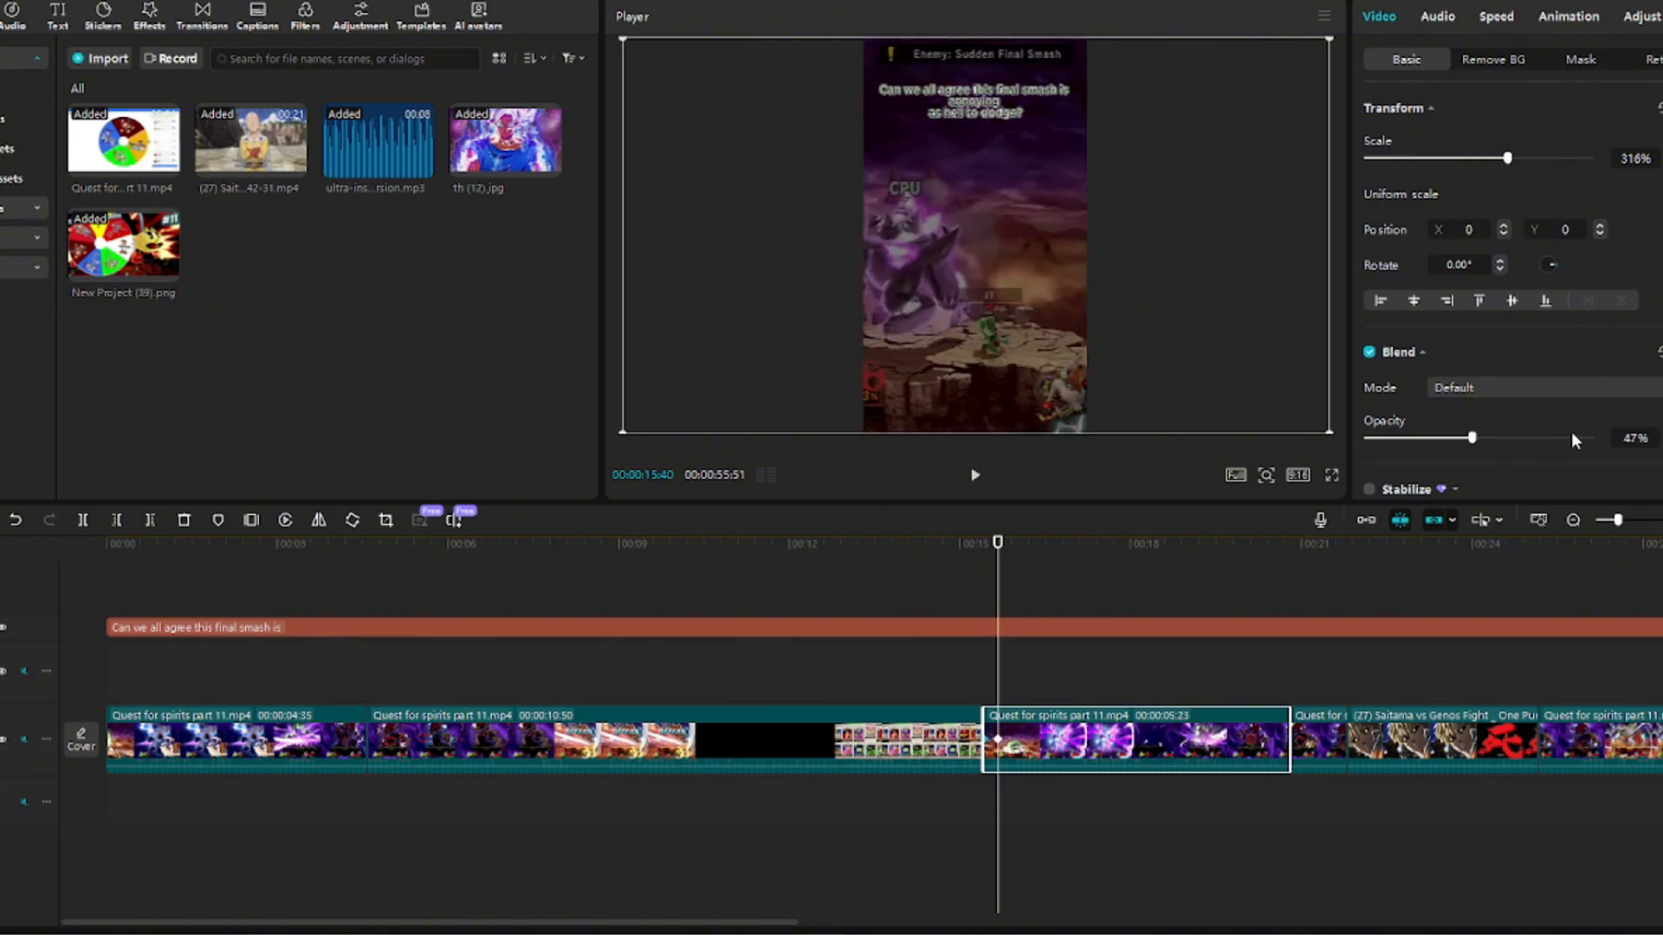
pyautogui.click(987, 604)
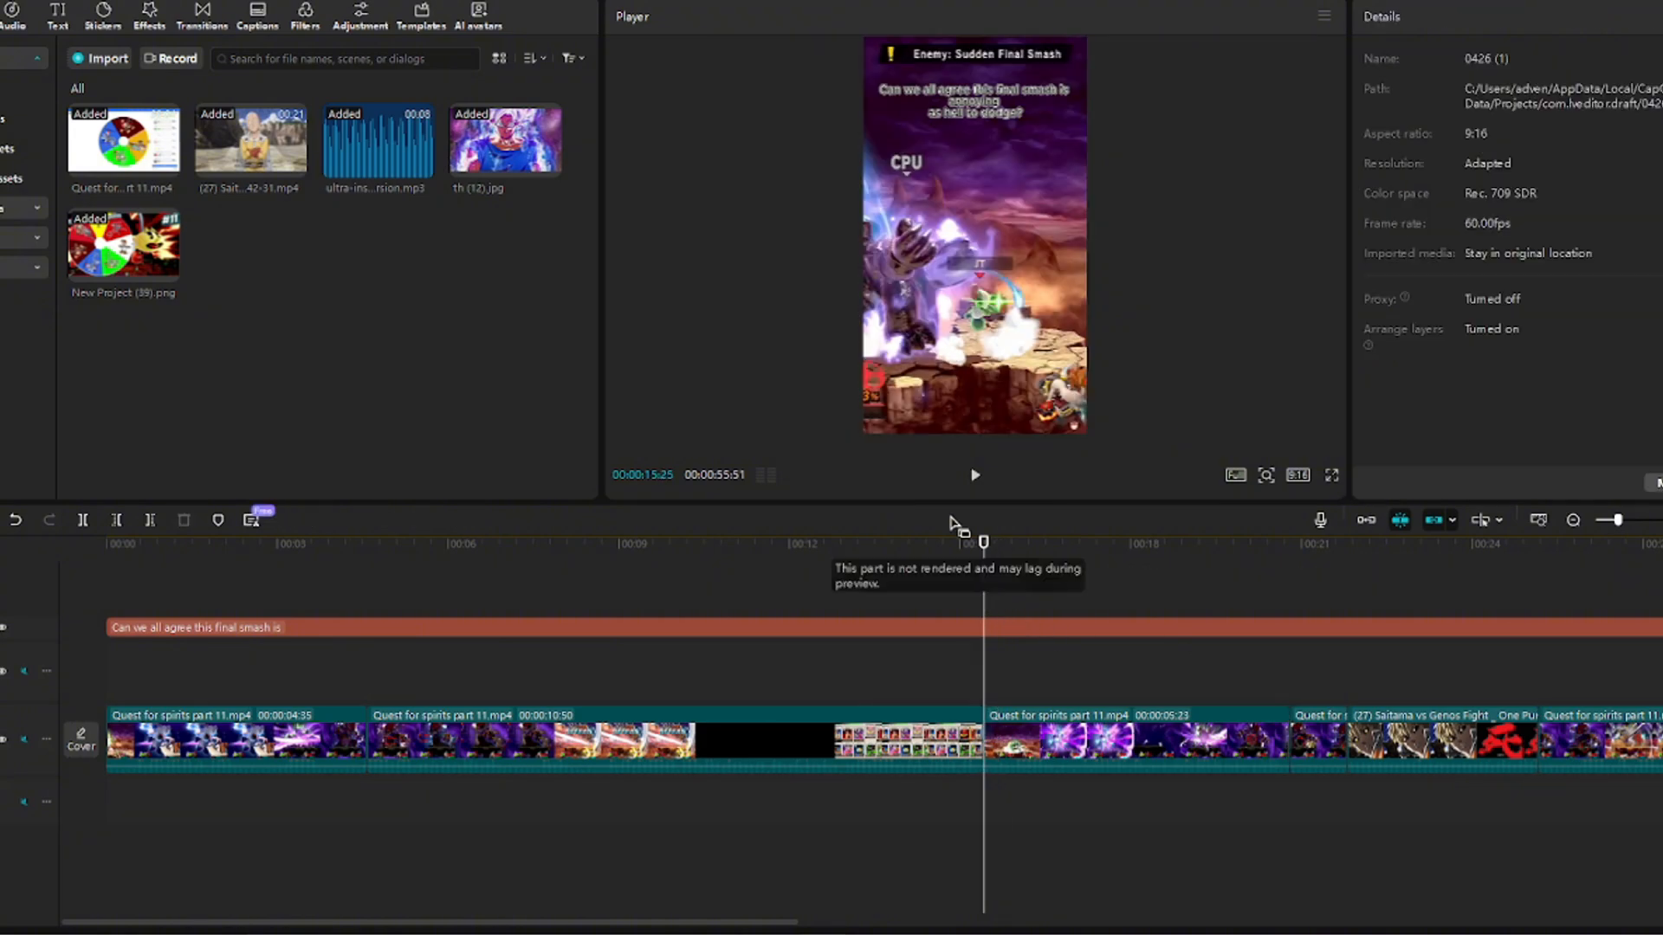
pyautogui.click(973, 474)
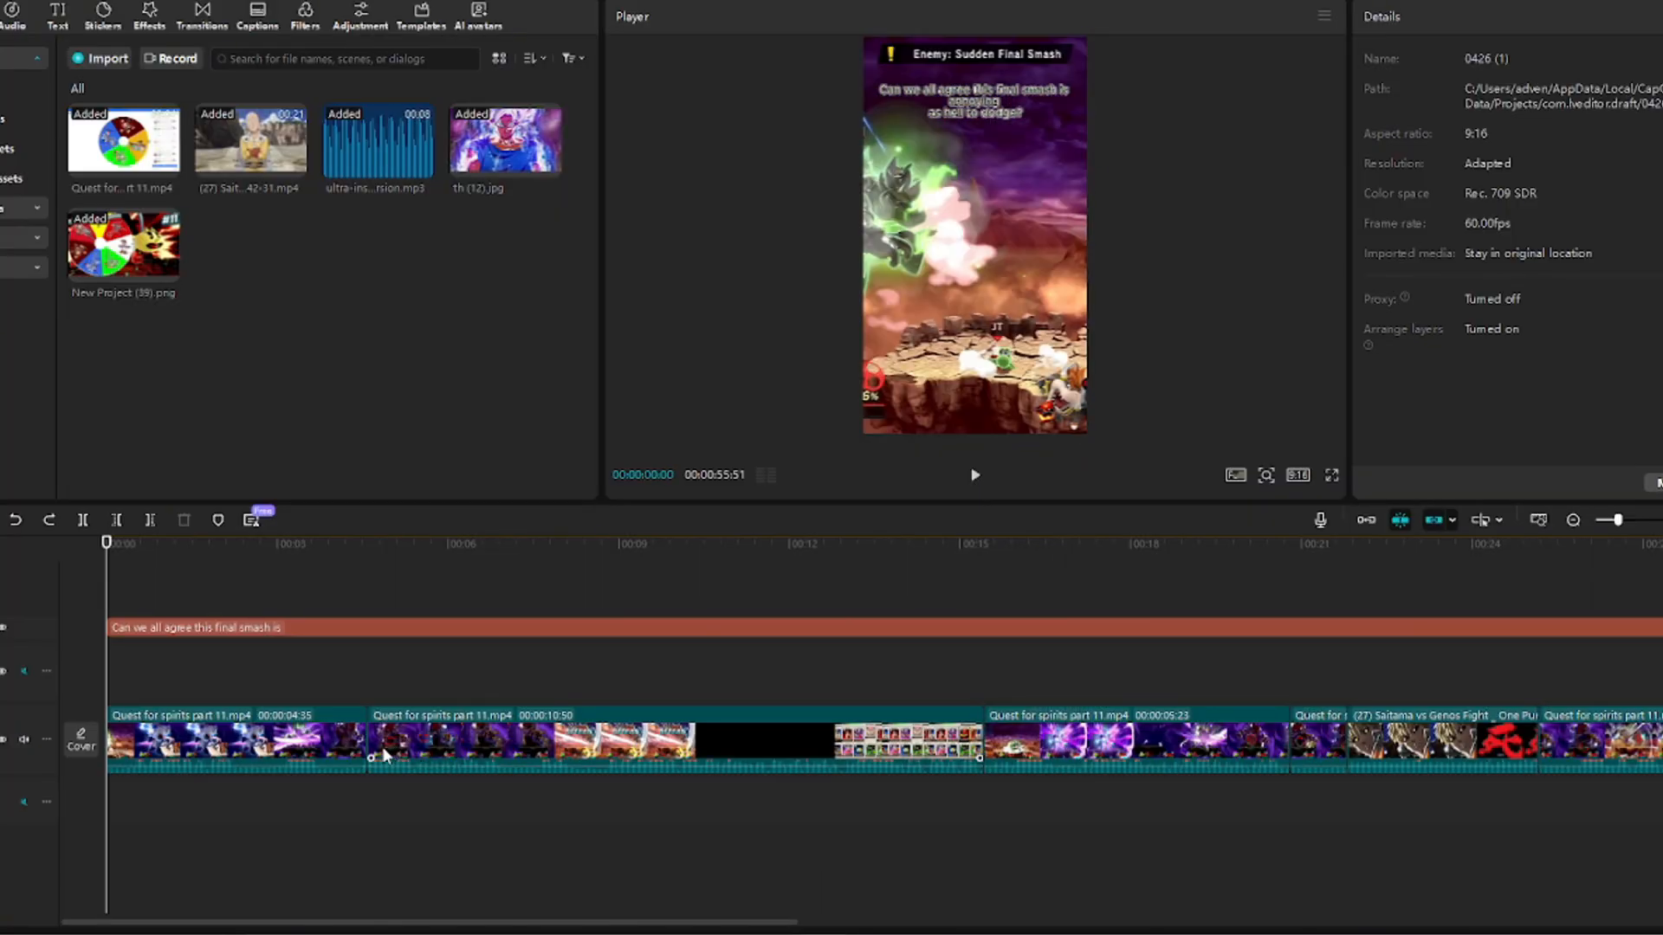
# Lower the first gameplay clip's volume at 00:00:02:08 and return the playhead to the start of the timeline.
pyautogui.click(214, 736)
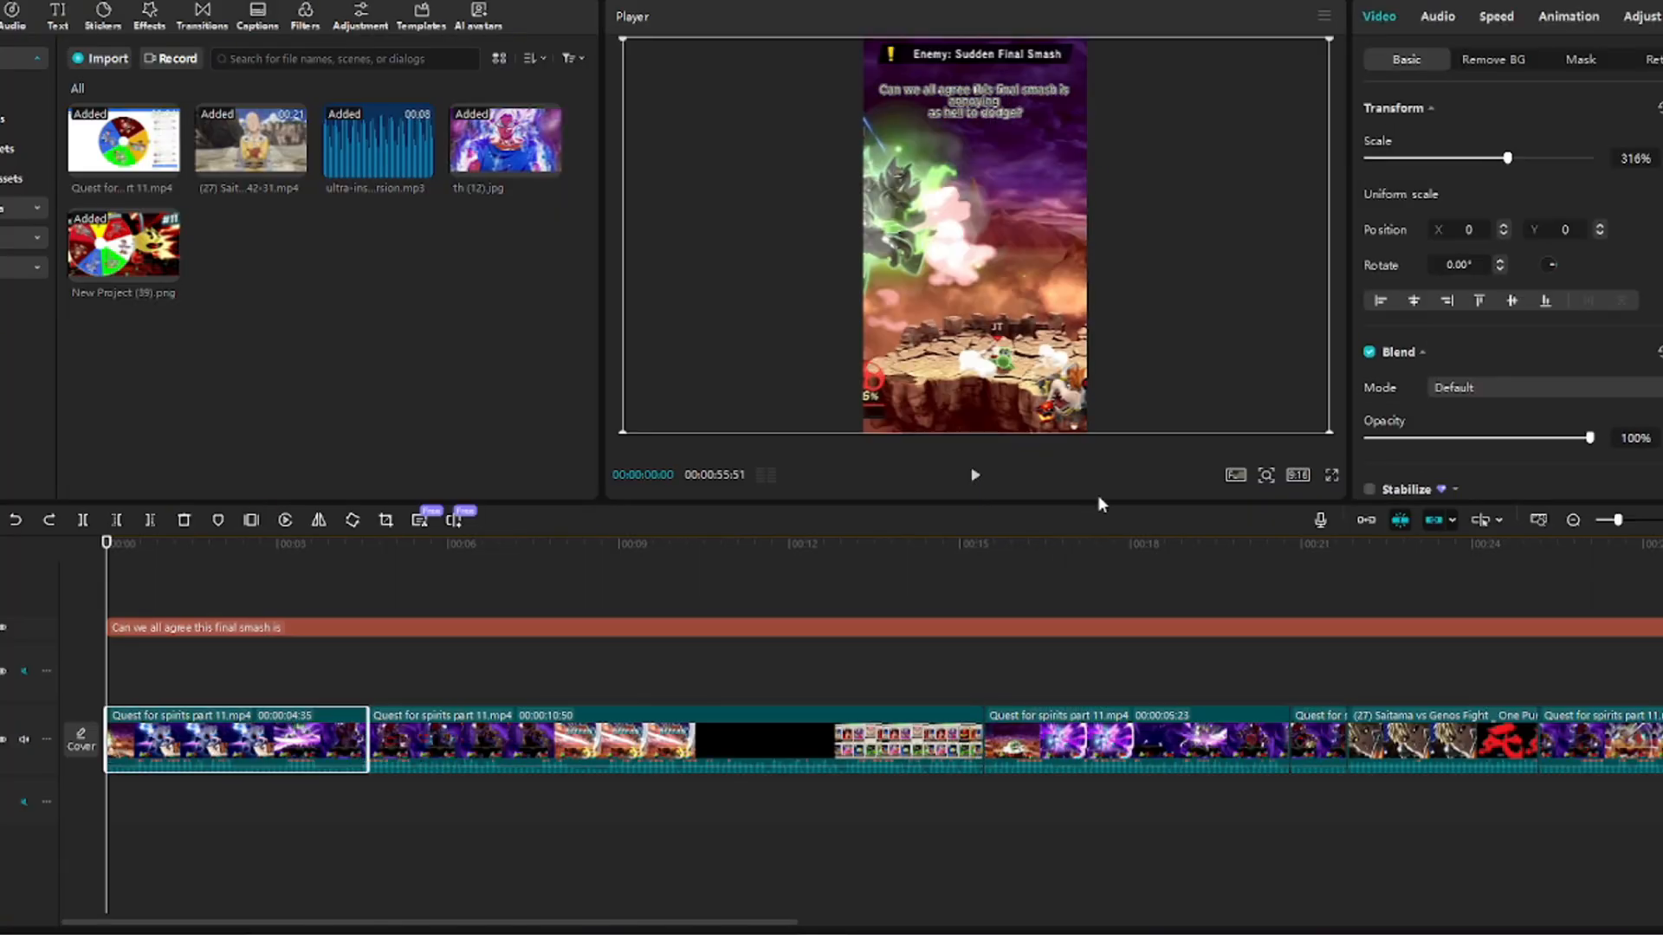
pyautogui.click(1436, 19)
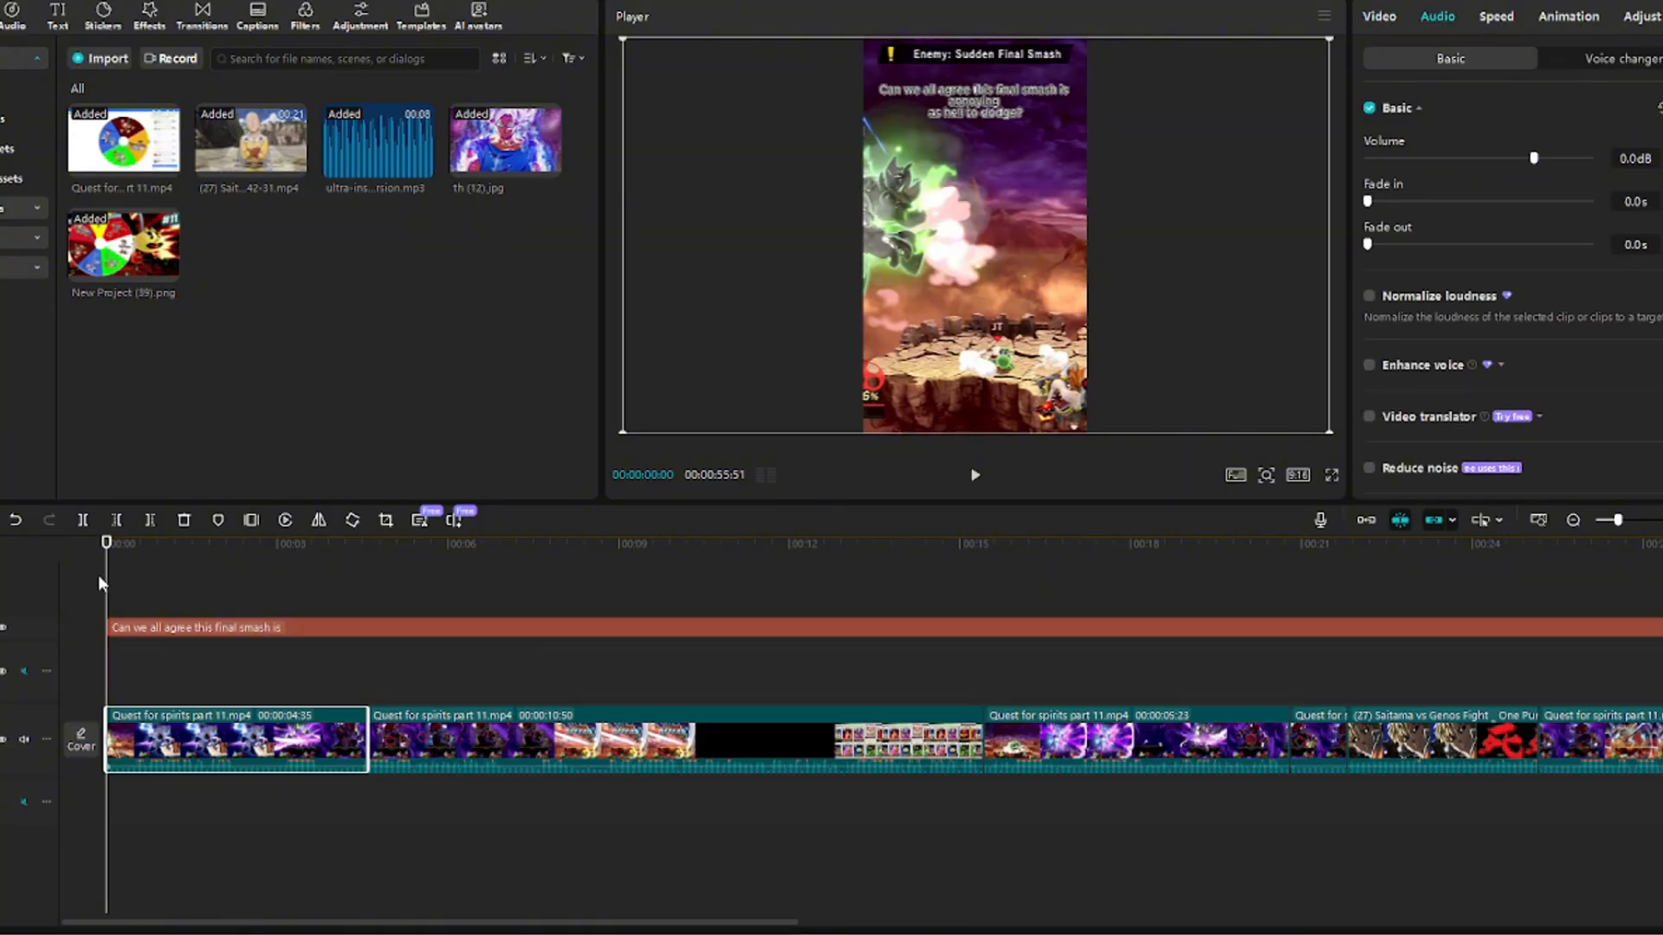
pyautogui.moveTo(106, 584); pyautogui.dragTo(228, 588)
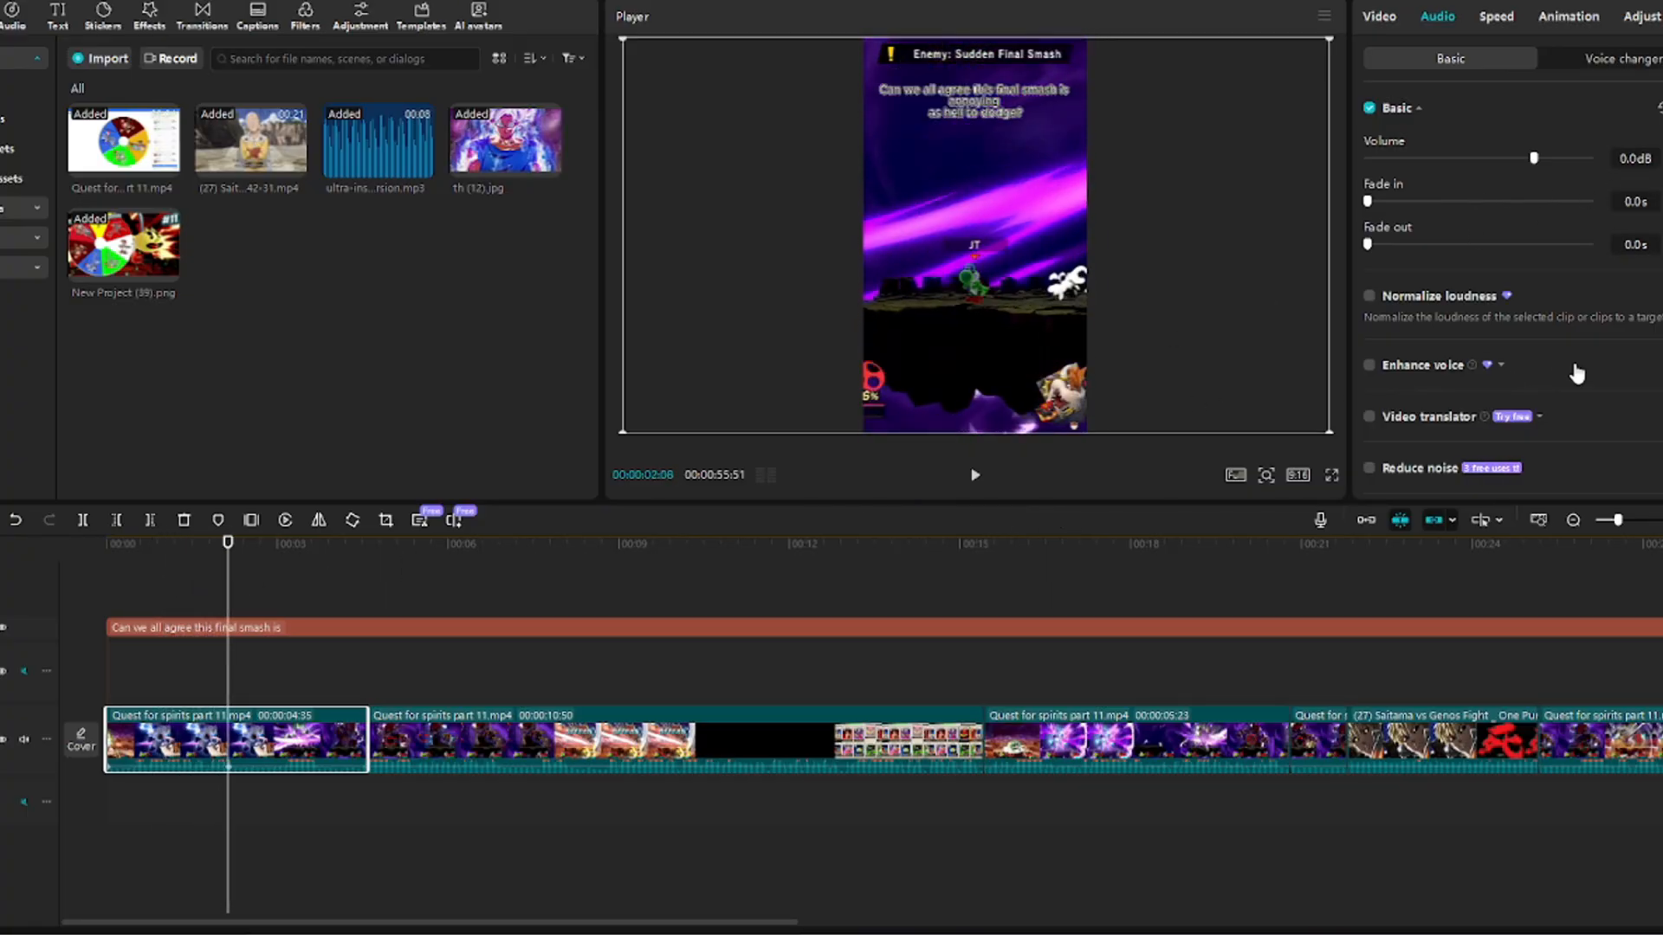
pyautogui.moveTo(1534, 159); pyautogui.dragTo(1466, 178)
pyautogui.moveTo(228, 602); pyautogui.dragTo(109, 619)
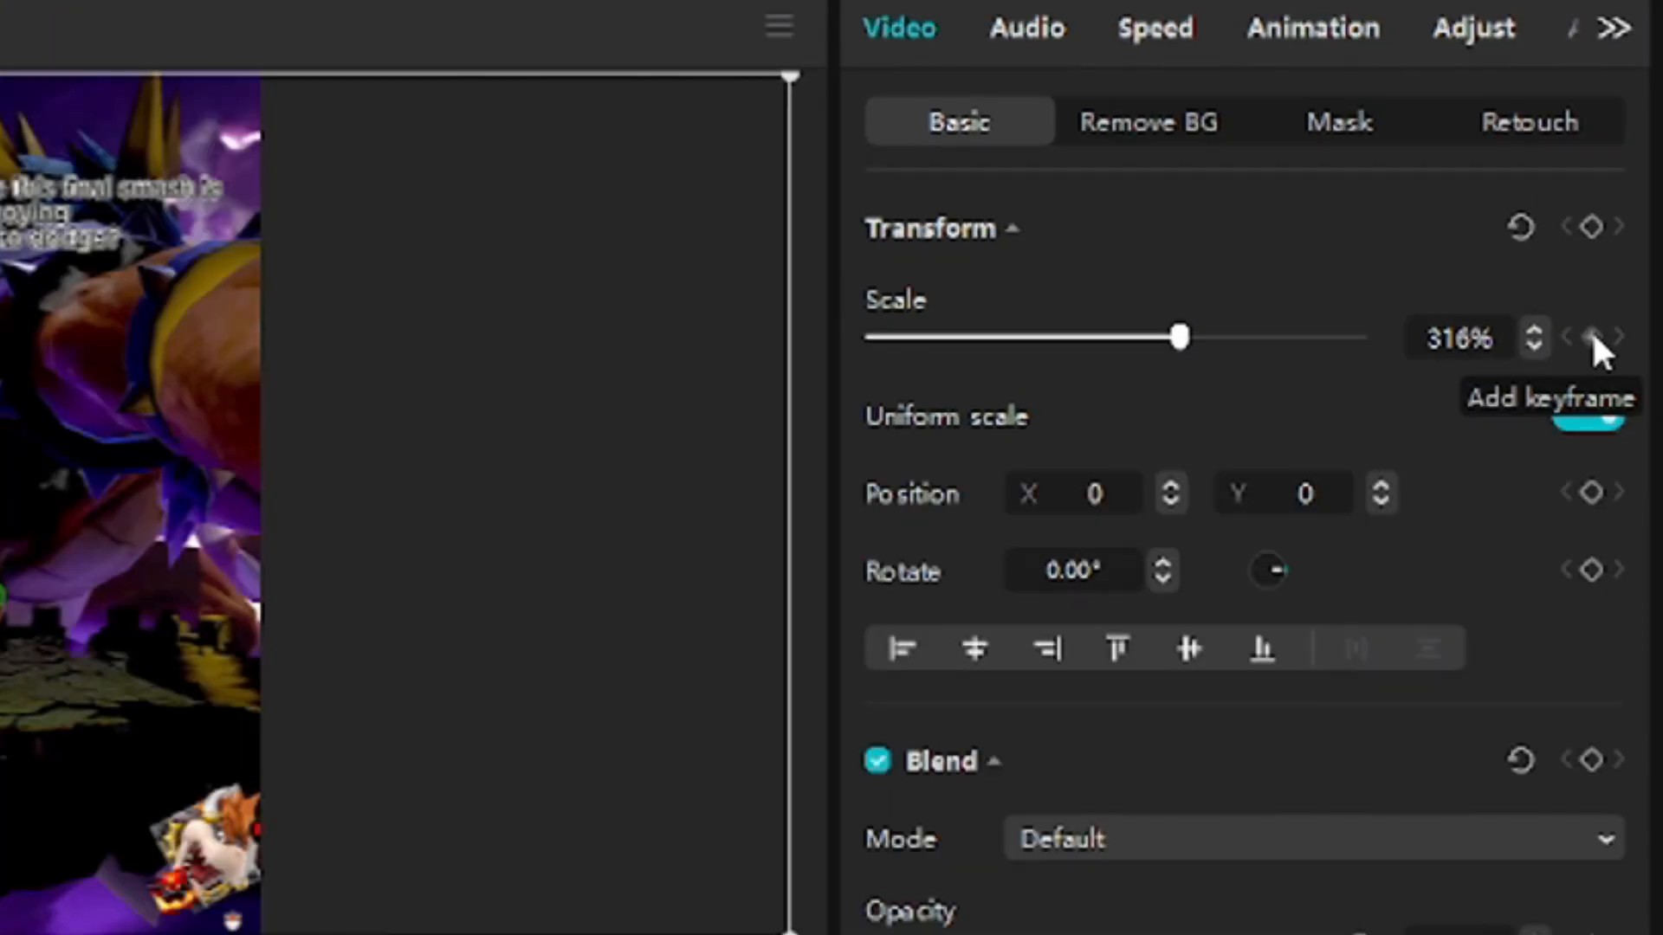
# Add scale and position keyframes at two moments of the 7:40 gameplay clip around 36 seconds and reframe its picture.
pyautogui.click(1661, 157)
pyautogui.click(1591, 490)
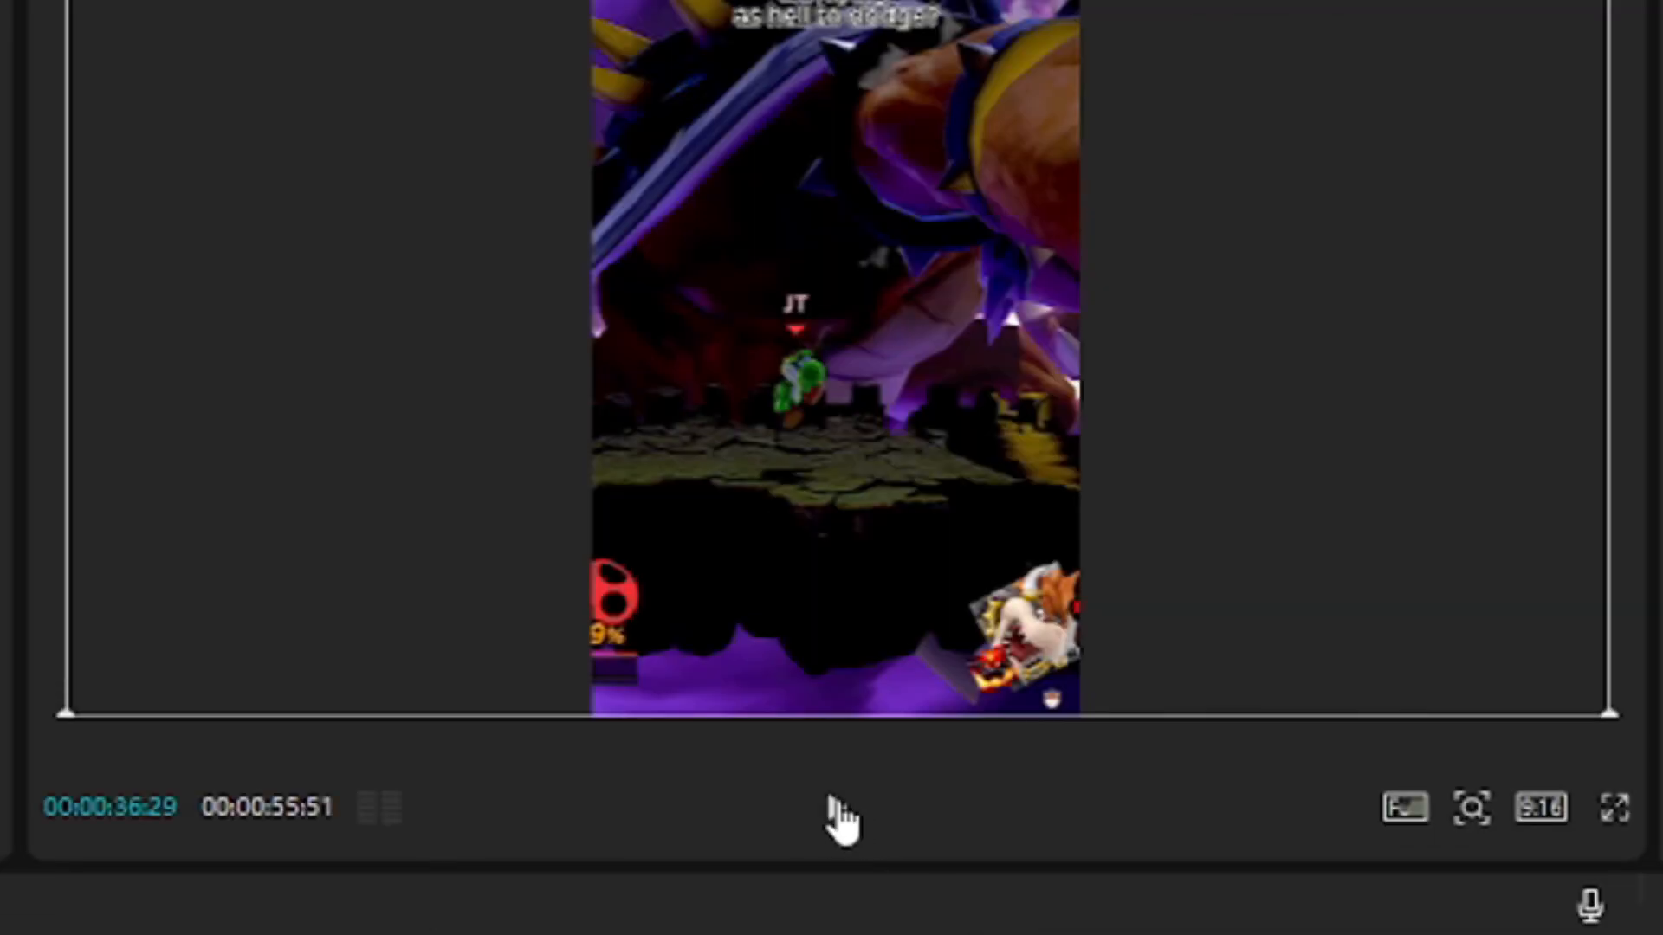
pyautogui.click(833, 812)
pyautogui.click(834, 810)
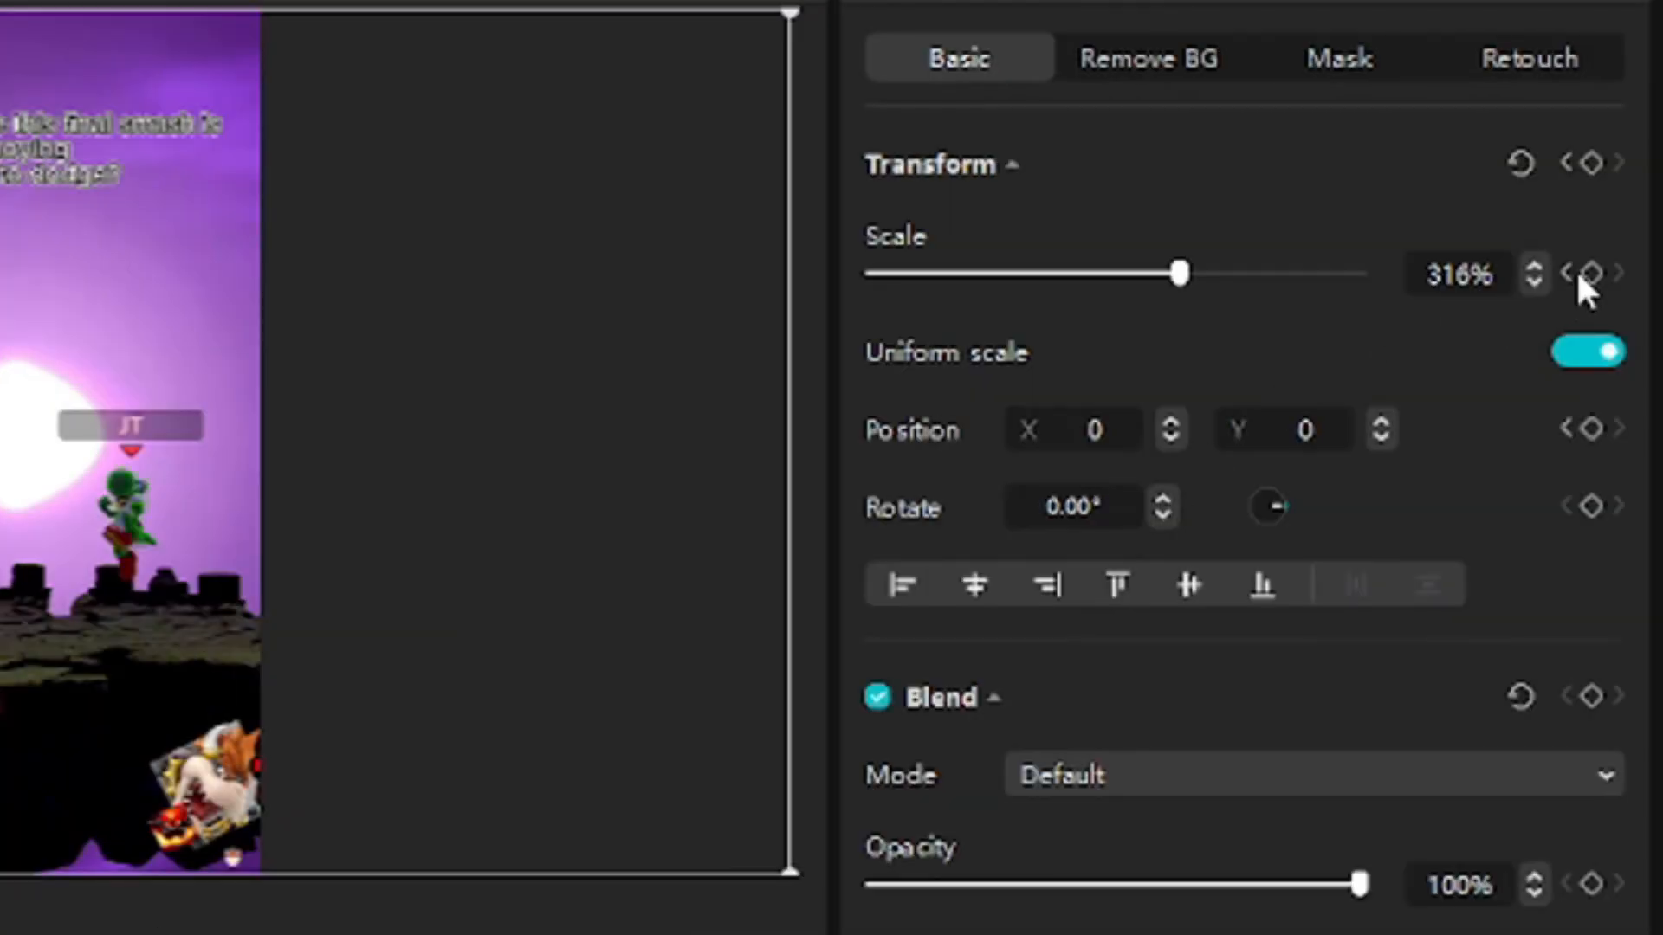
pyautogui.click(1592, 274)
pyautogui.click(1592, 428)
pyautogui.moveTo(1186, 269); pyautogui.dragTo(1522, 350)
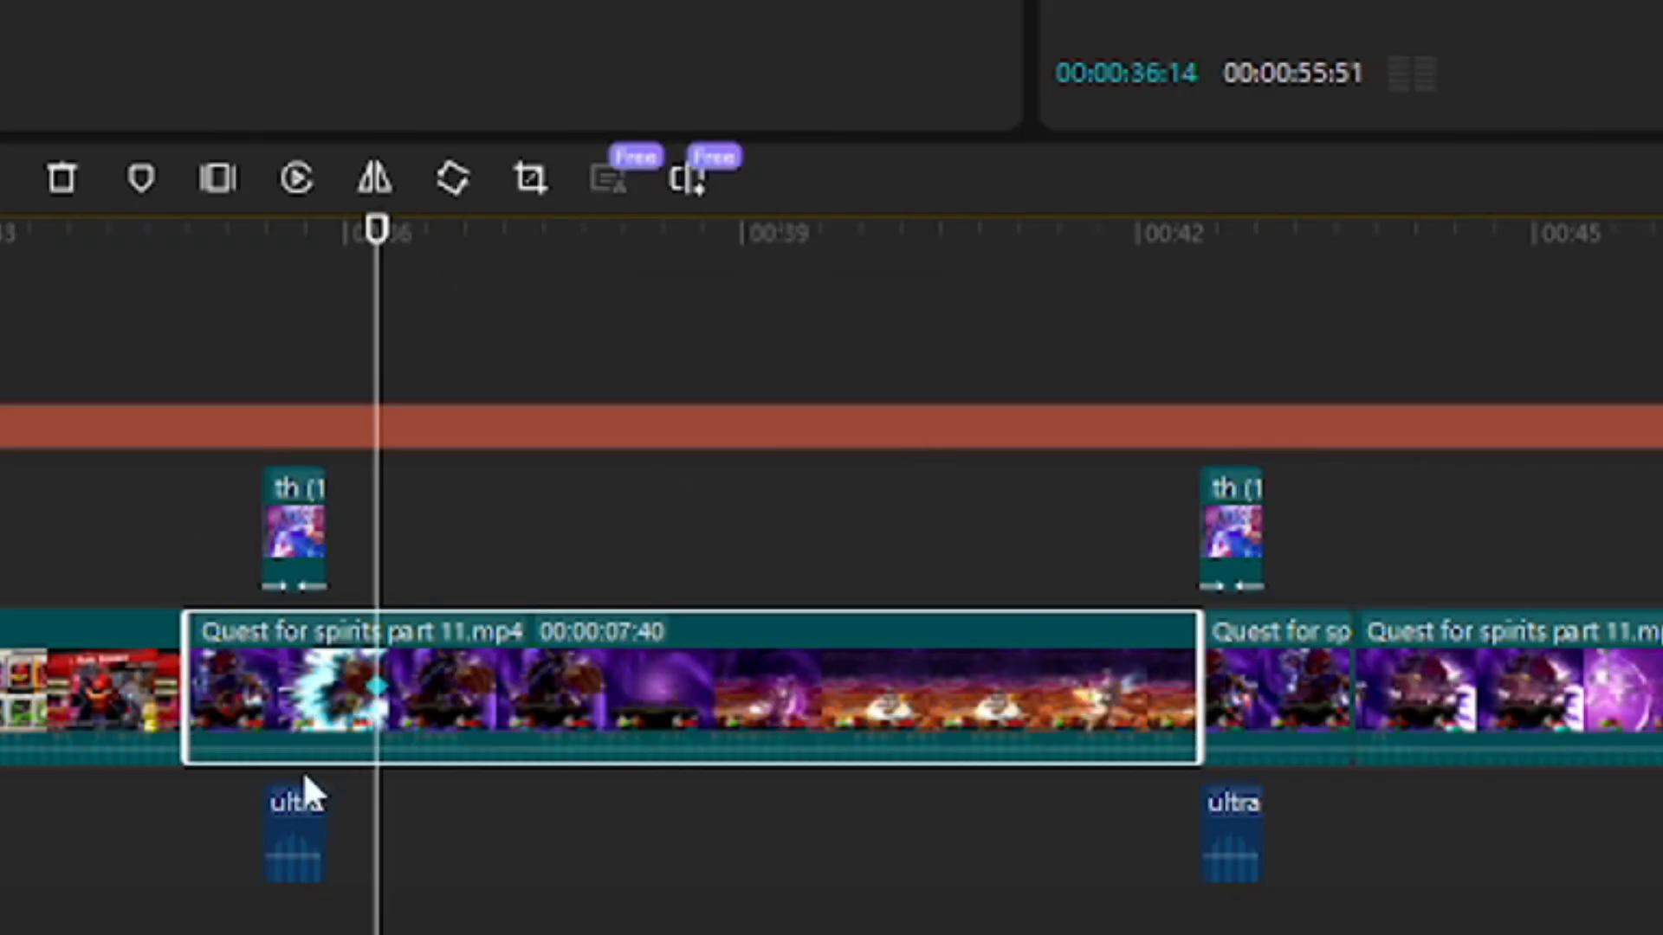
# Play back the keyframed reframing in the 7:40 gameplay clip and jump between edit points to check it.
pyautogui.moveTo(387, 507); pyautogui.dragTo(1009, 546)
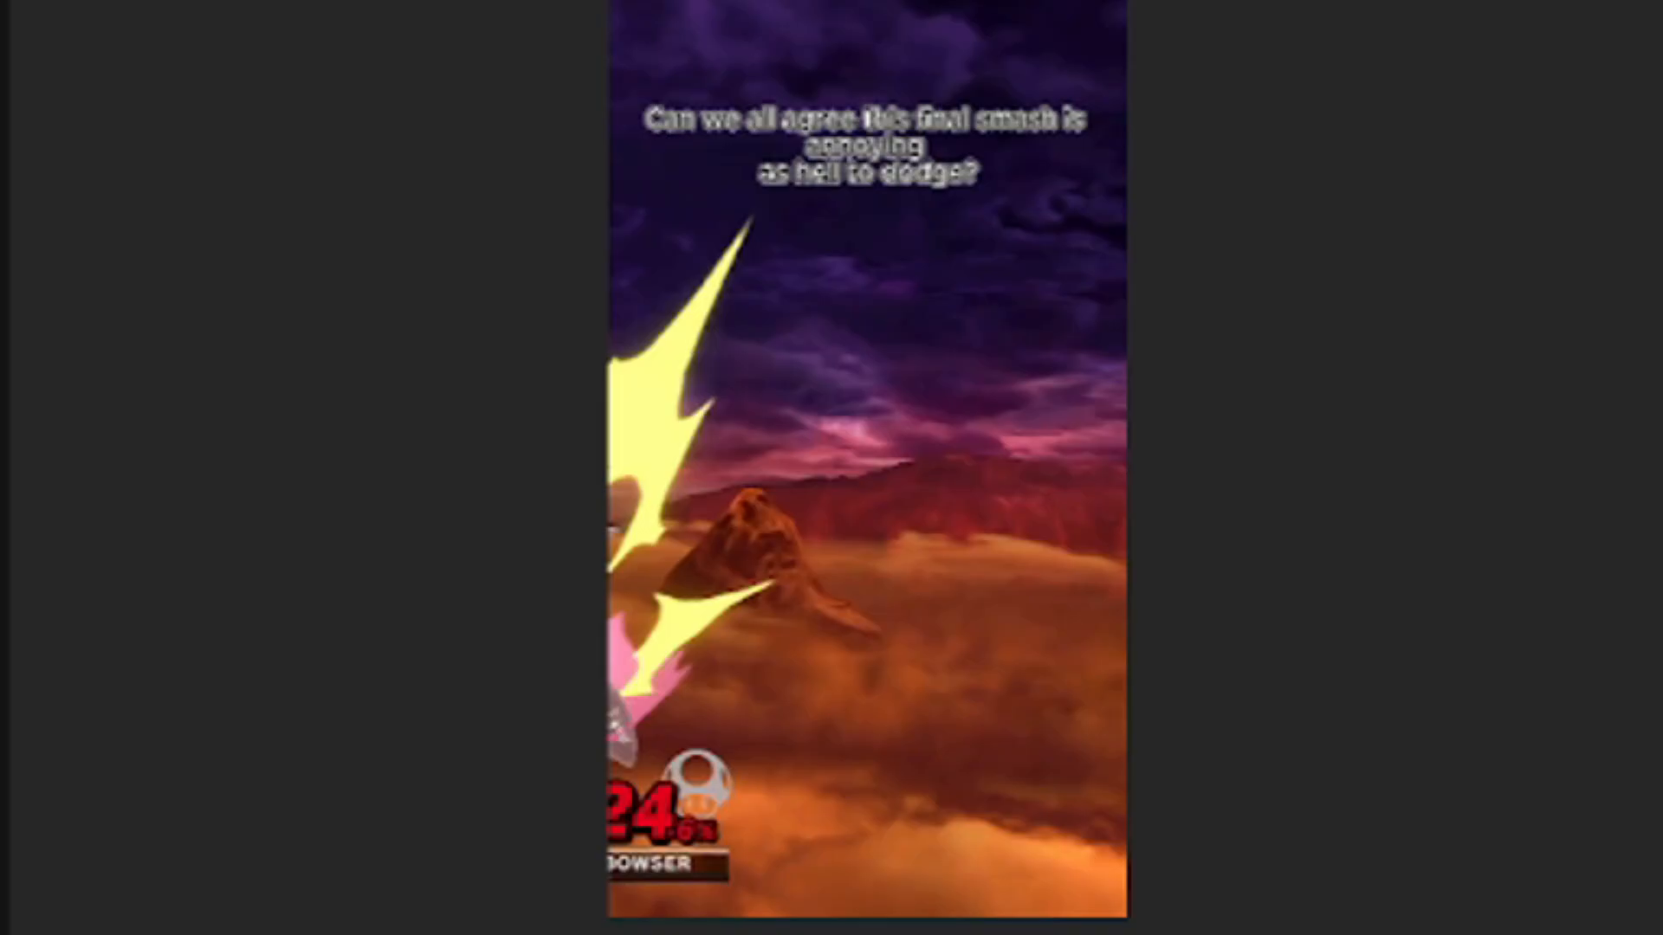
pyautogui.press('space')
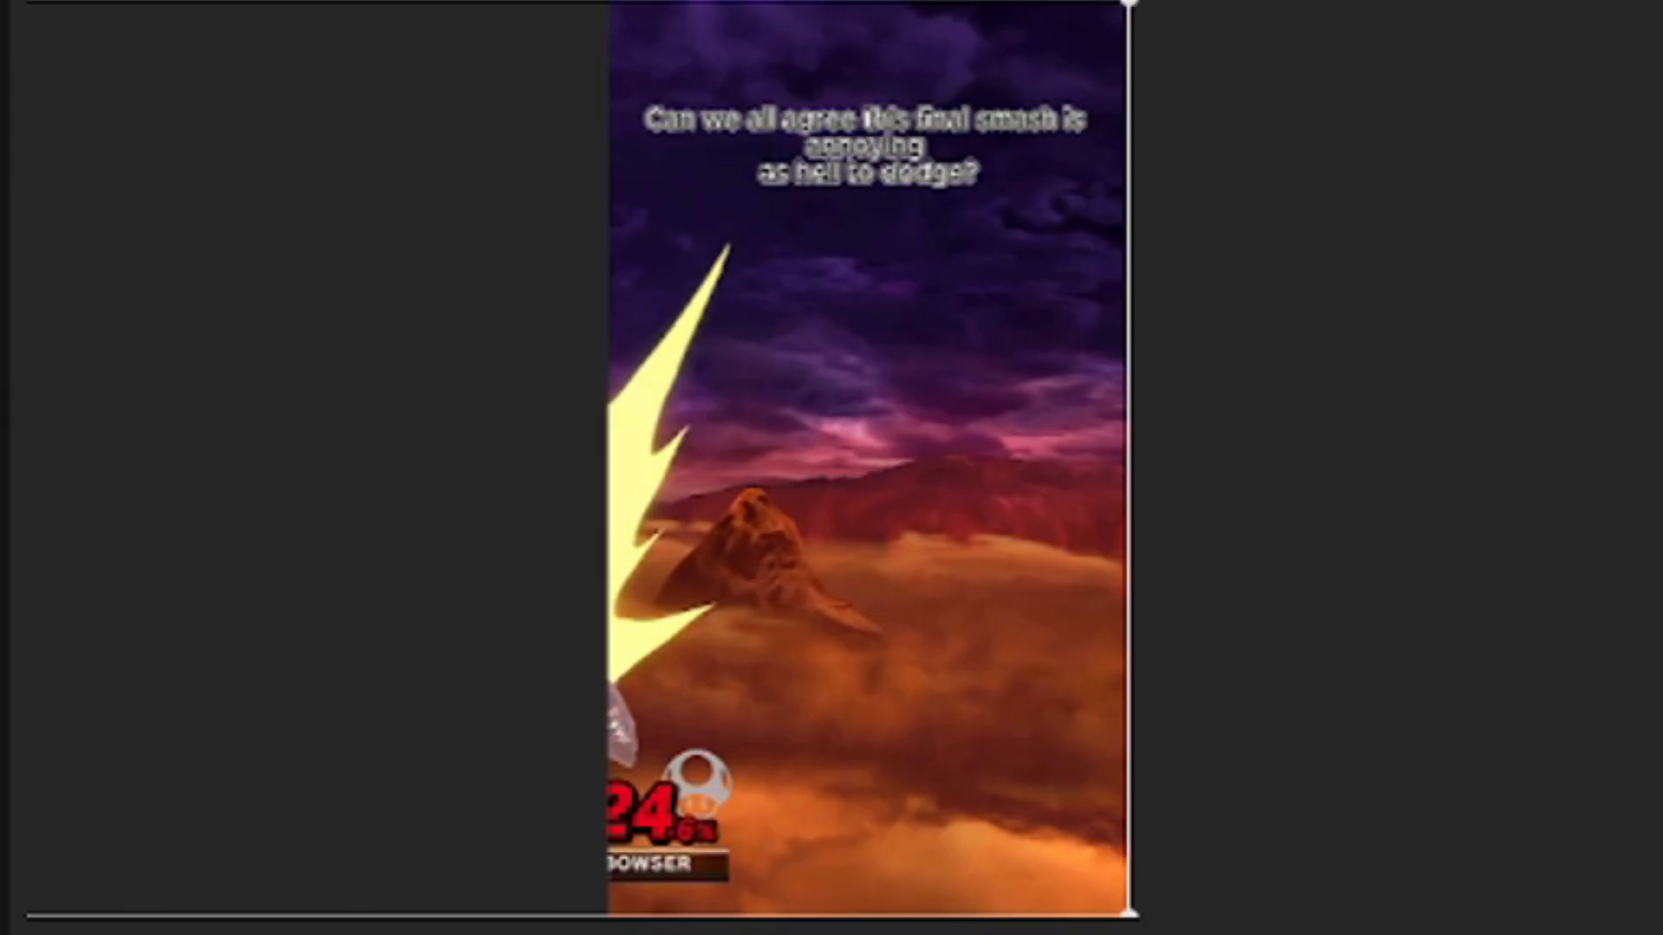
pyautogui.press('space')
pyautogui.press('space')
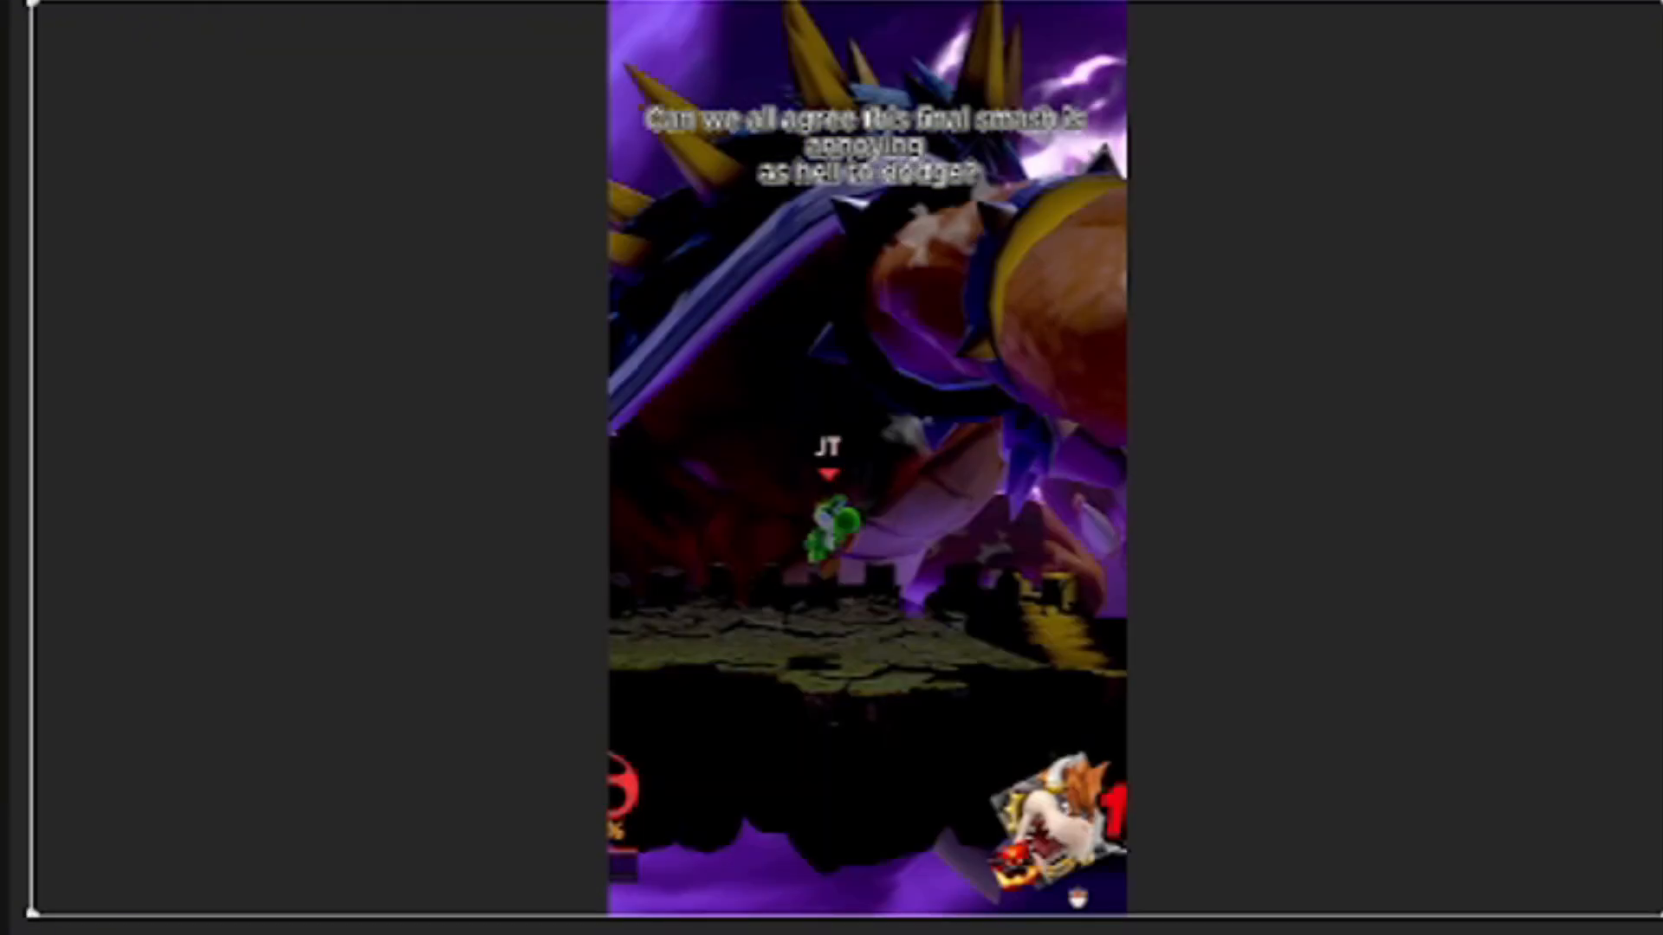
pyautogui.press('Down')
pyautogui.press('Down')
pyautogui.click(345, 732)
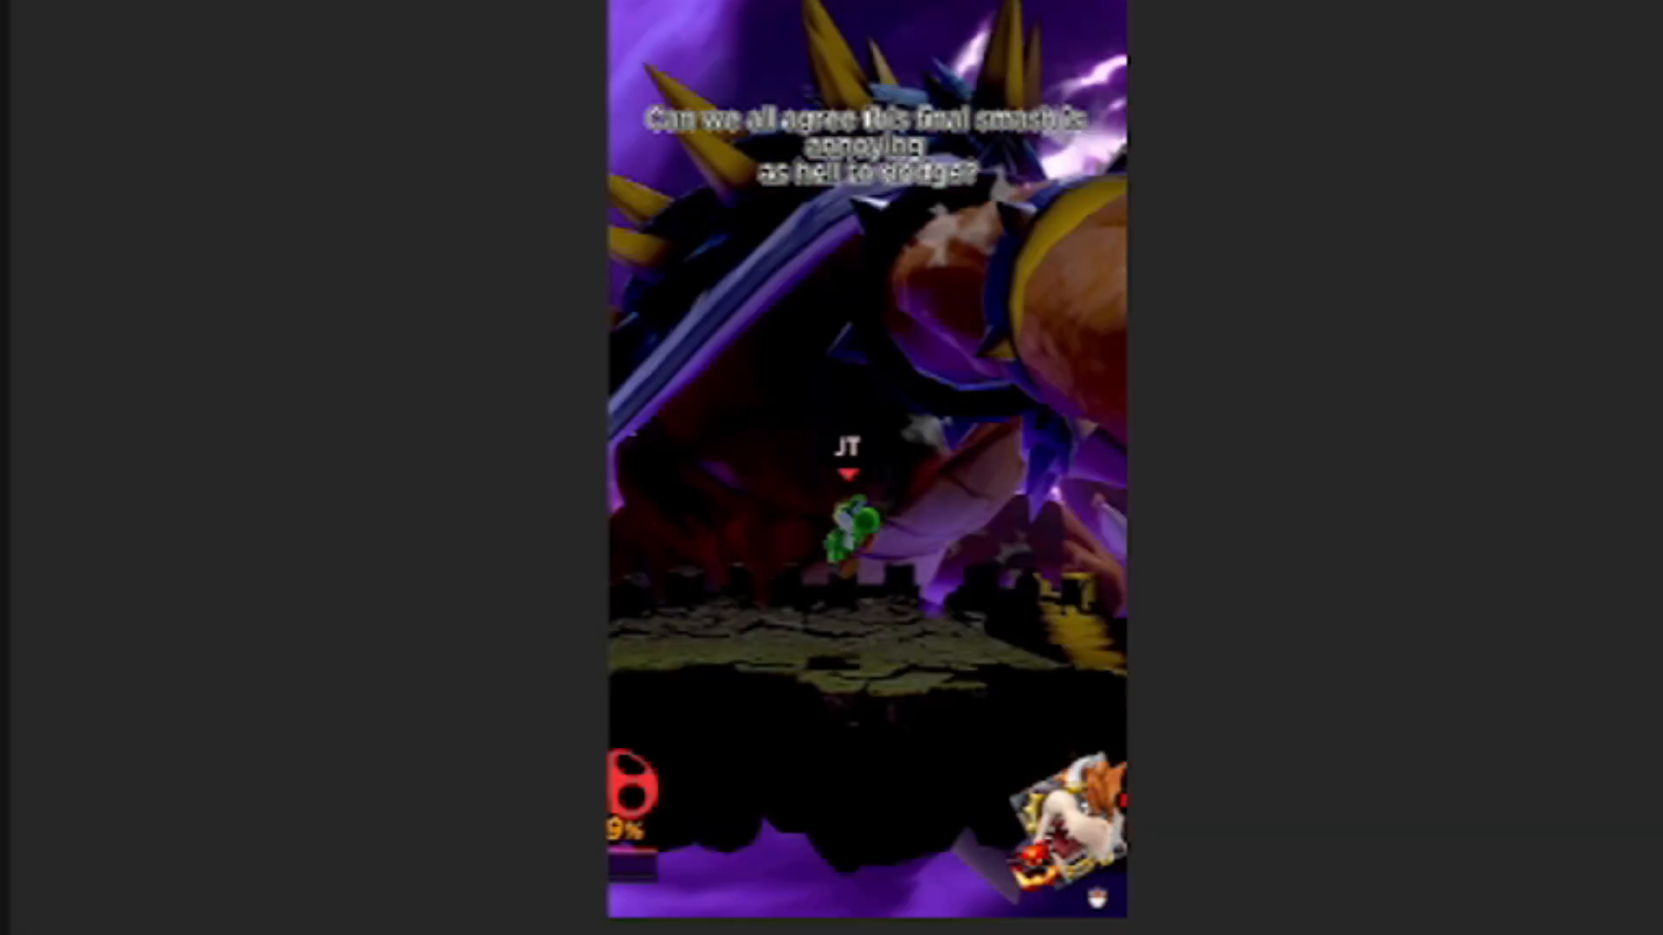
# Nudge the clip's picture slightly upward in the preview frame, fine-tune its placement and play the result.
pyautogui.click(762, 642)
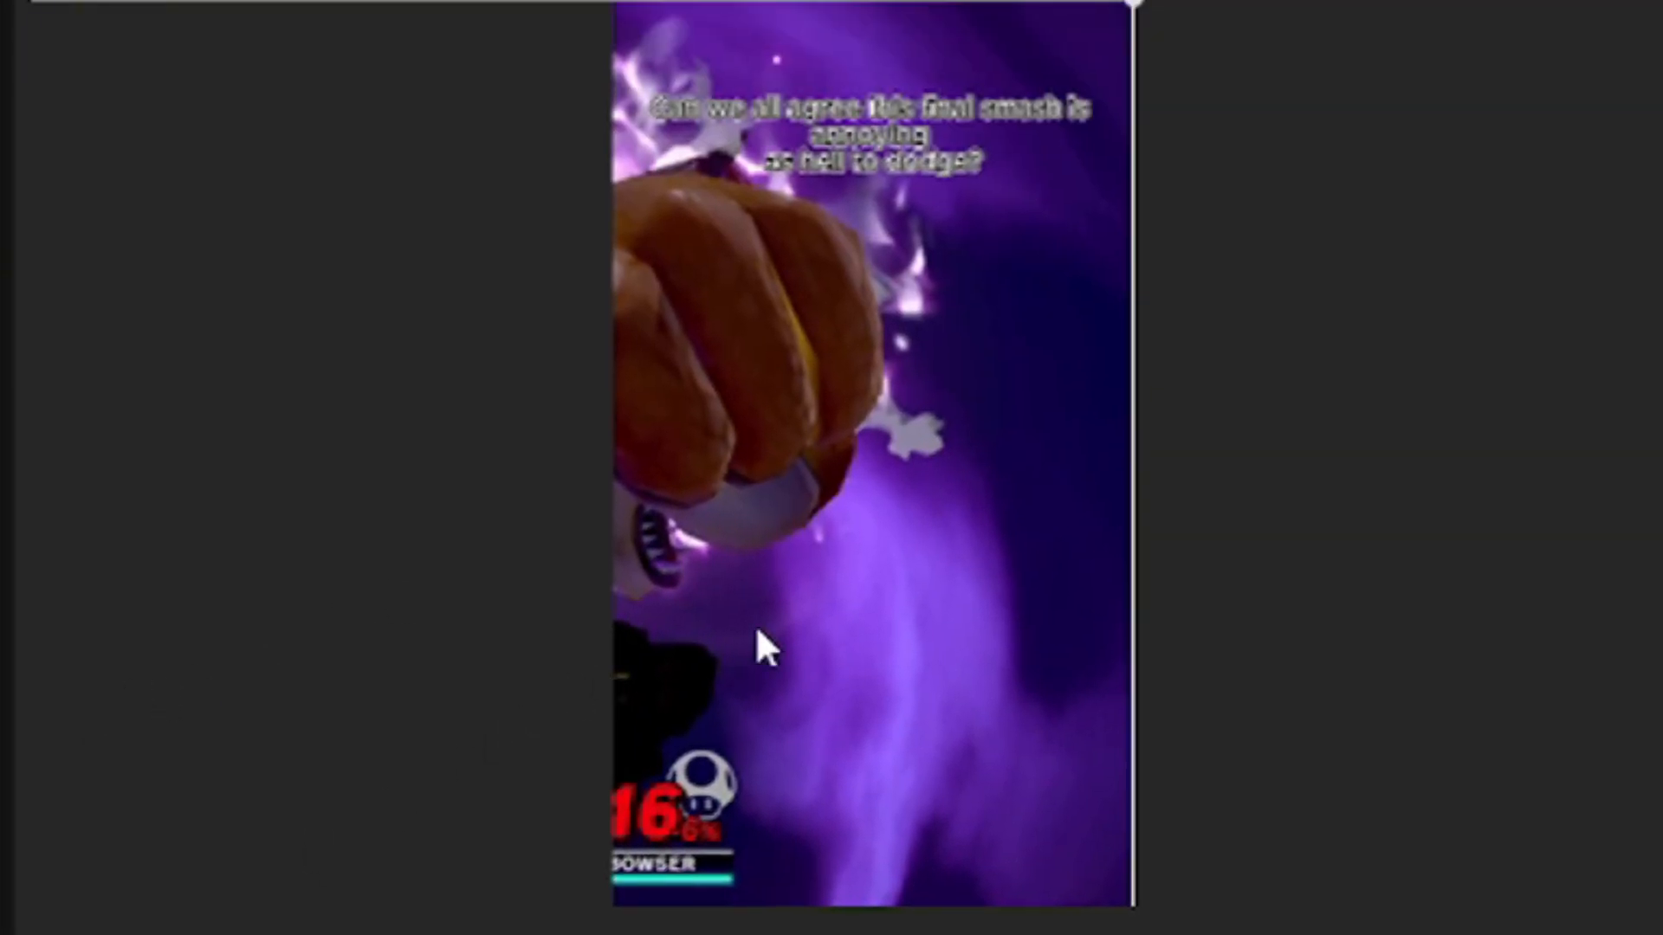
pyautogui.moveTo(755, 625); pyautogui.dragTo(762, 603)
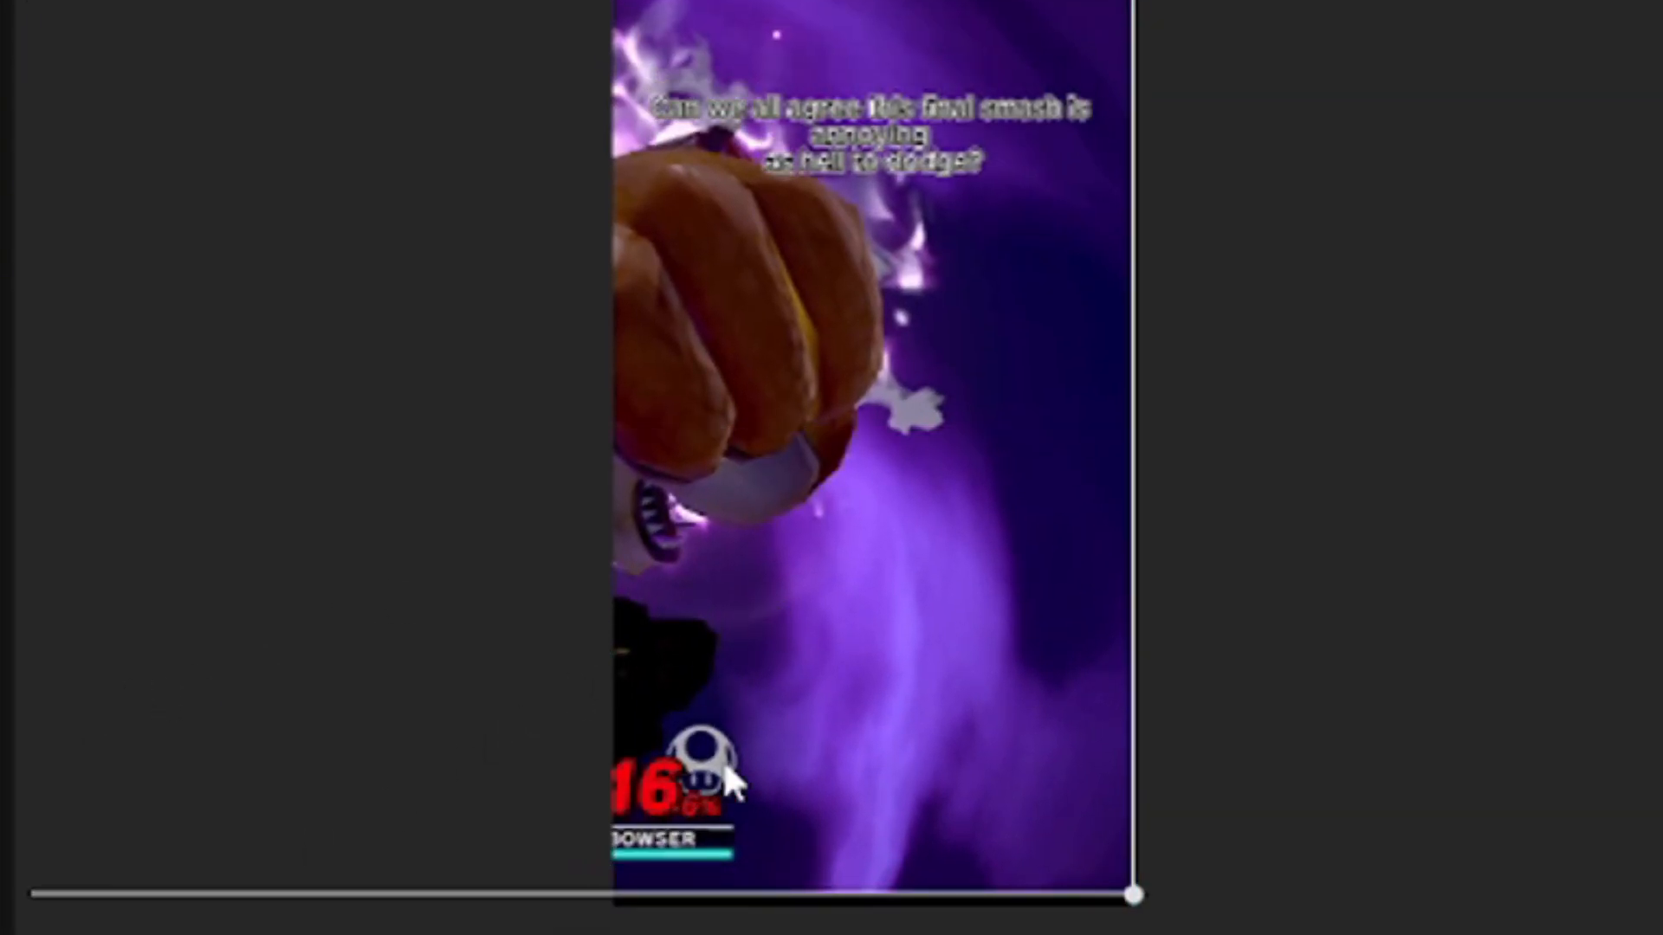
pyautogui.moveTo(728, 771); pyautogui.dragTo(720, 776)
pyautogui.press('space')
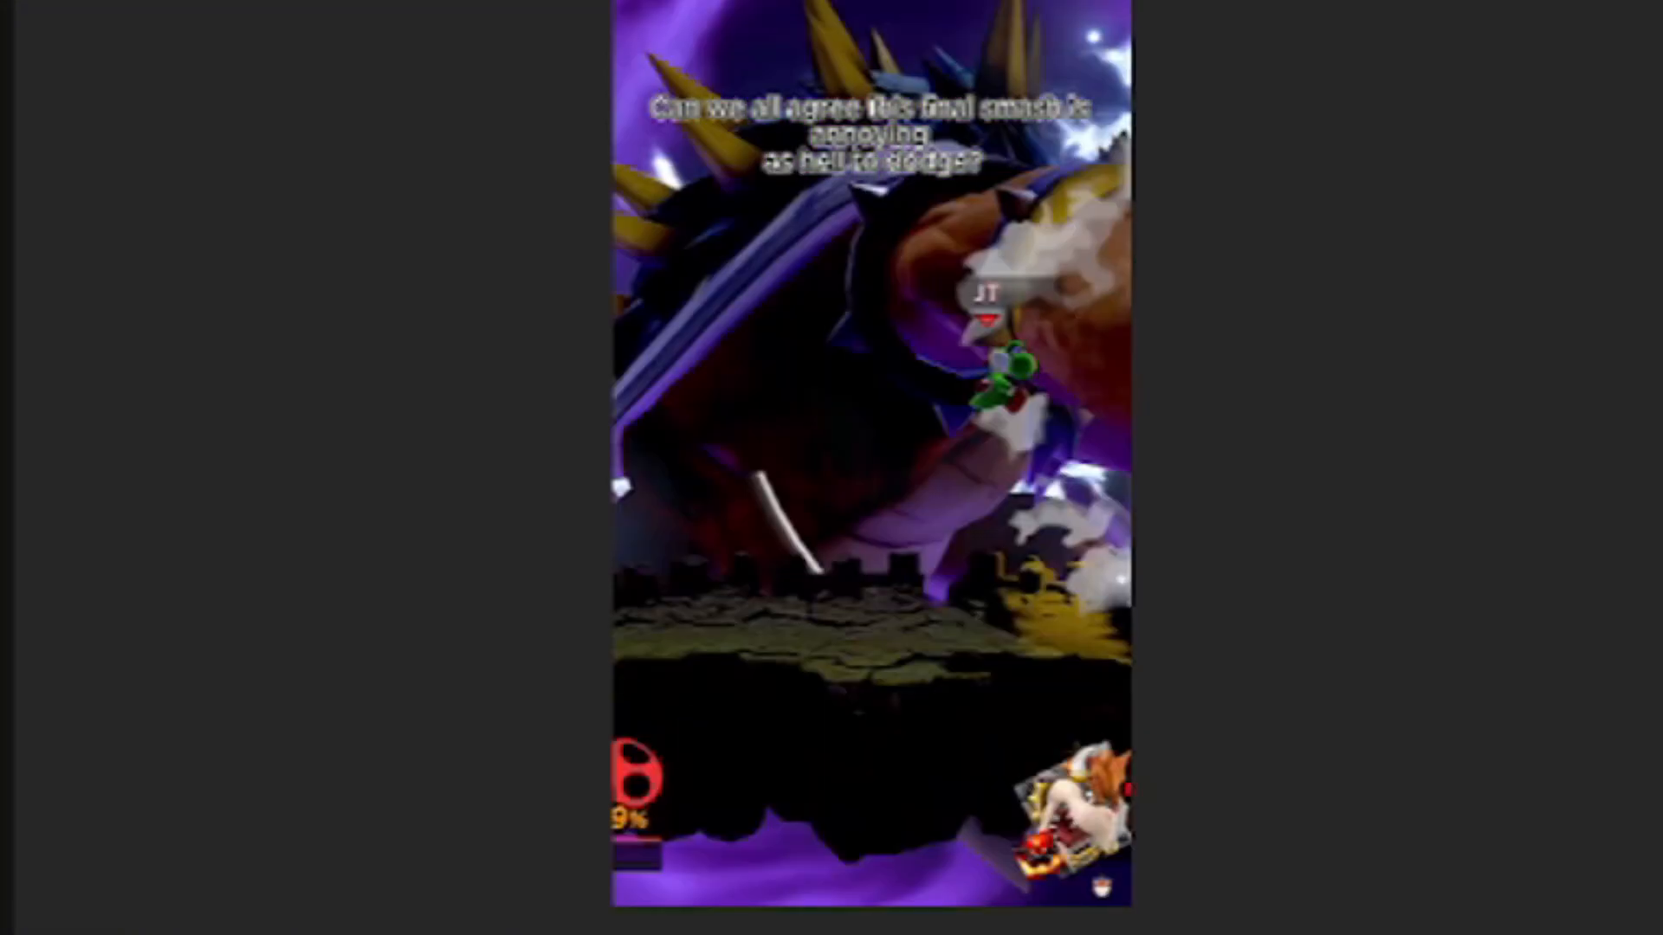